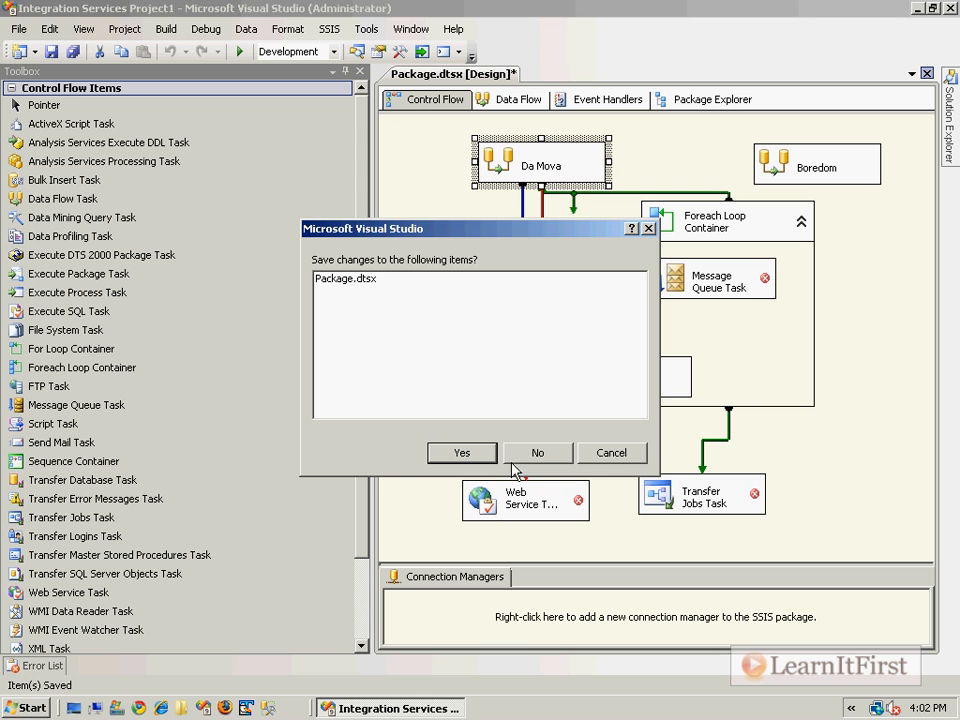
Dismiss the save prompt, delete every existing task and container, and place one Data Flow Task
{"action": "left_click", "coordinate": [612, 453]}
{"action": "left_click_drag", "start_coordinate": [855, 545], "coordinate": [463, 146]}
{"action": "key", "text": "Delete"}
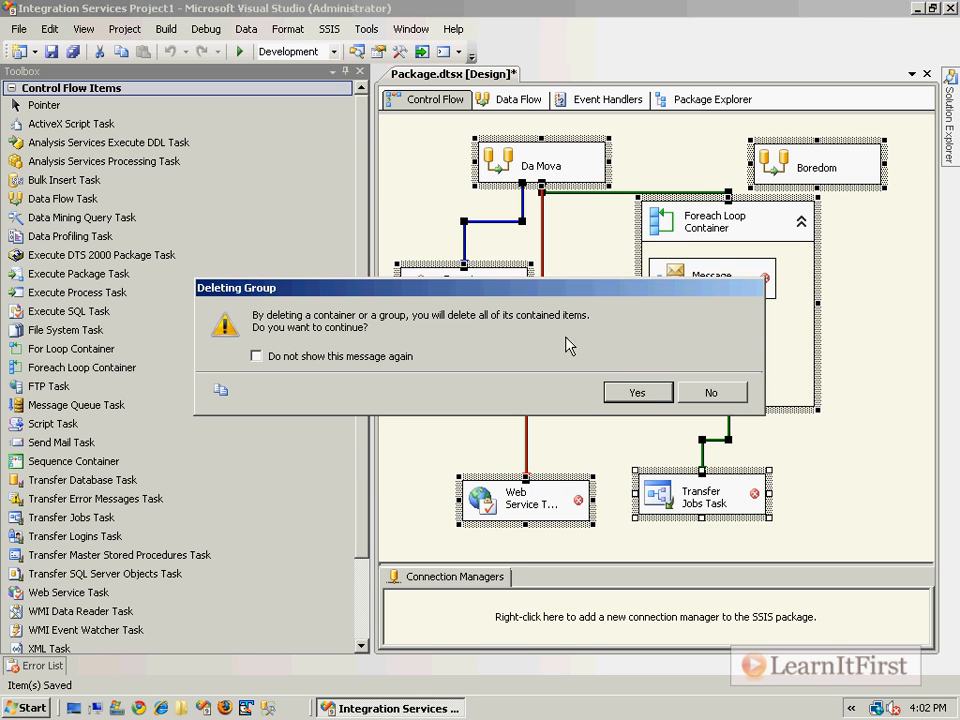
{"action": "left_click", "coordinate": [640, 392]}
{"action": "left_click", "coordinate": [641, 394]}
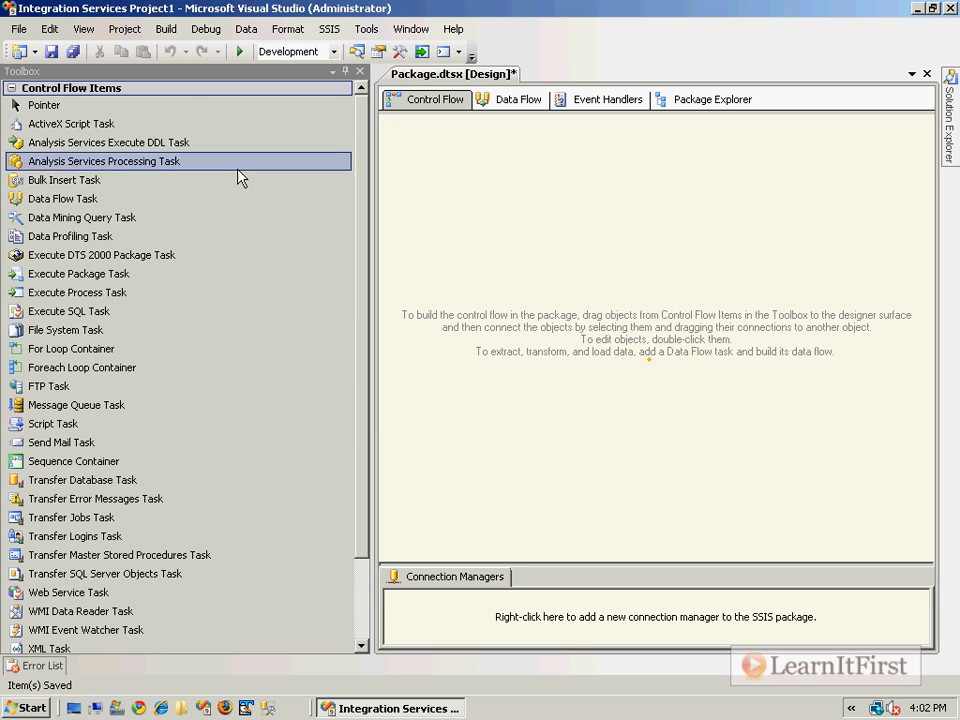
{"action": "left_click_drag", "start_coordinate": [62, 198], "coordinate": [567, 230]}
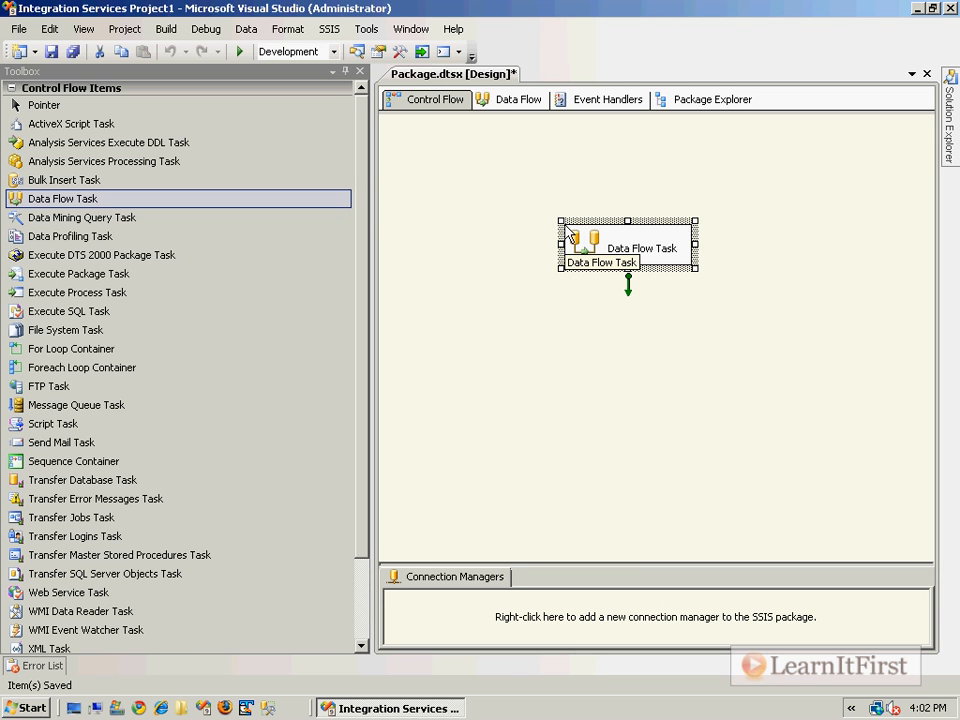
Open the Data Flow Task's Data Flow tab and drop an OLE DB Source onto it
{"action": "double_click", "coordinate": [584, 246]}
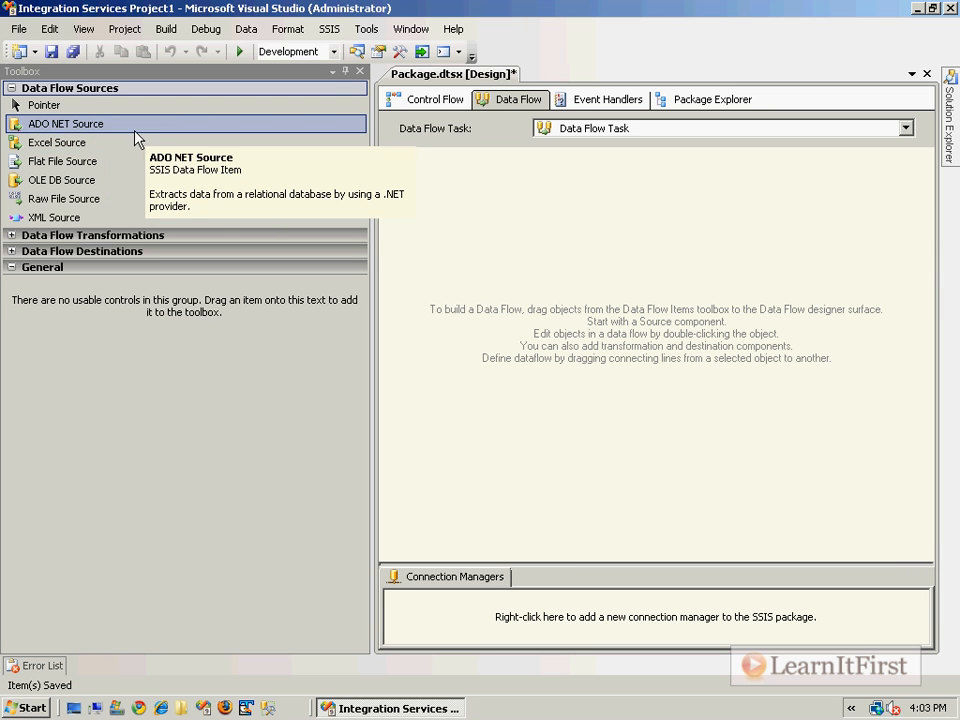
{"action": "left_click_drag", "start_coordinate": [73, 186], "coordinate": [528, 232]}
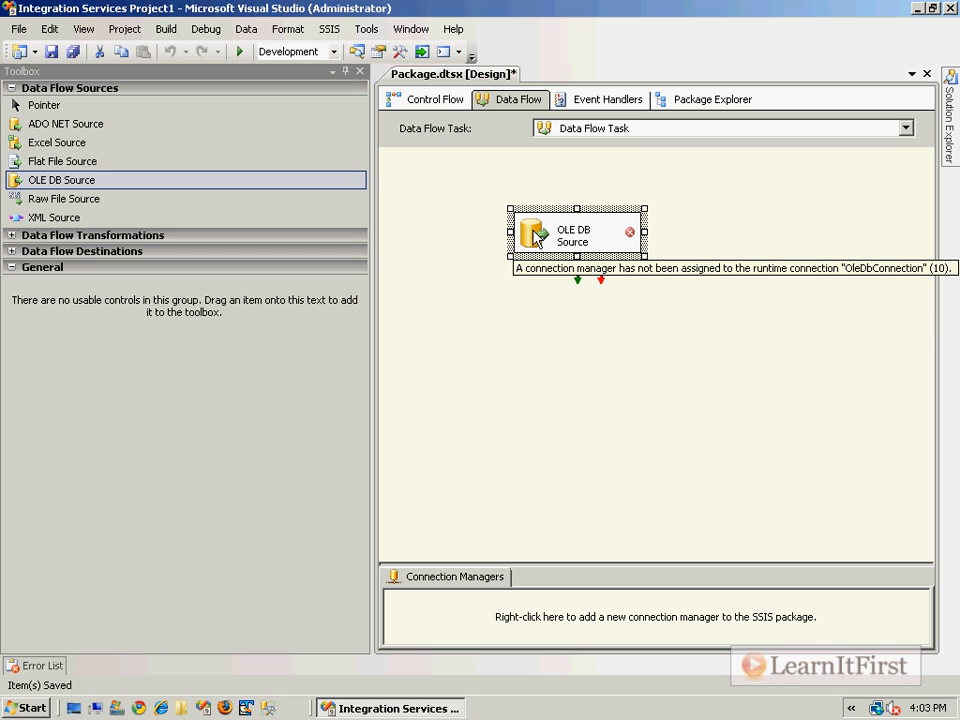
Remove the old localhost.LearnItFirst.com connection and start a new one using Microsoft OLE DB Provider for SQL Server
{"action": "double_click", "coordinate": [534, 238]}
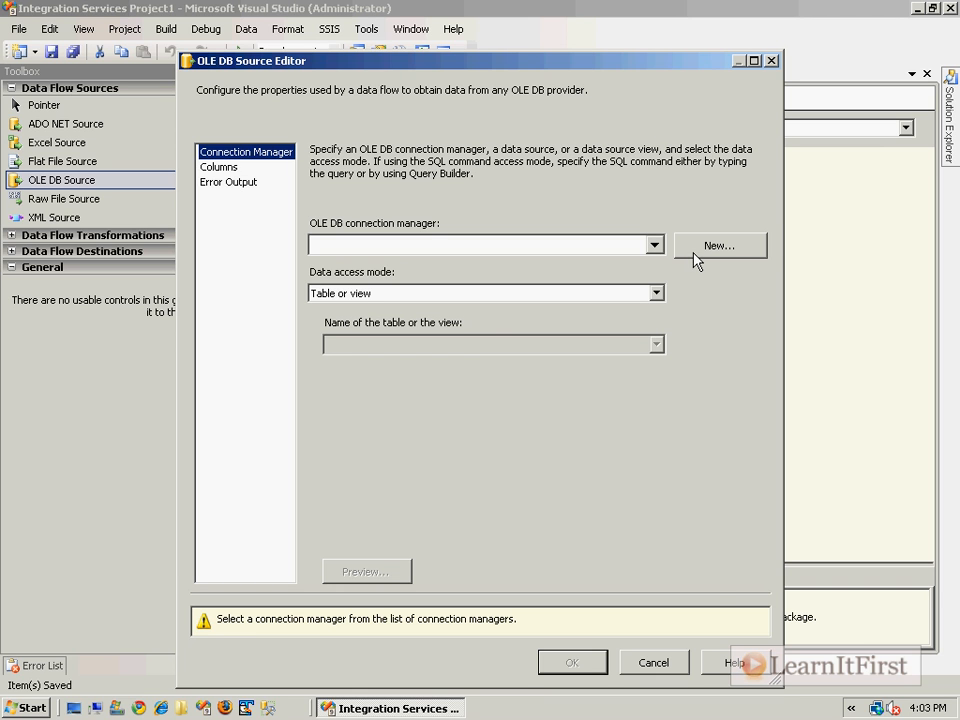
{"action": "left_click", "coordinate": [697, 259]}
{"action": "left_click", "coordinate": [640, 530]}
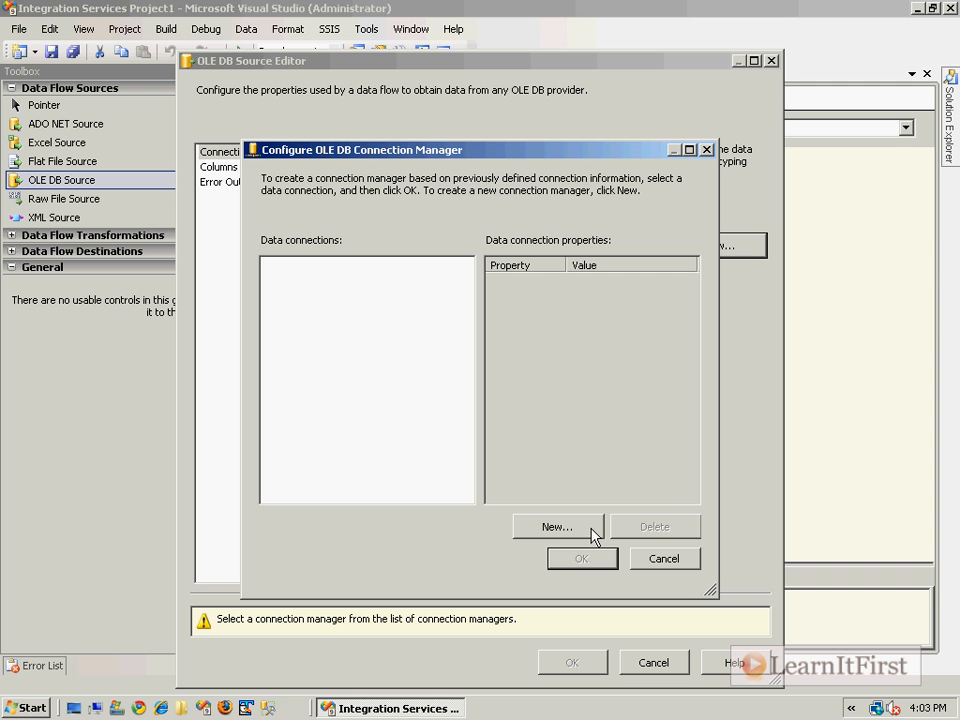
{"action": "left_click", "coordinate": [596, 530]}
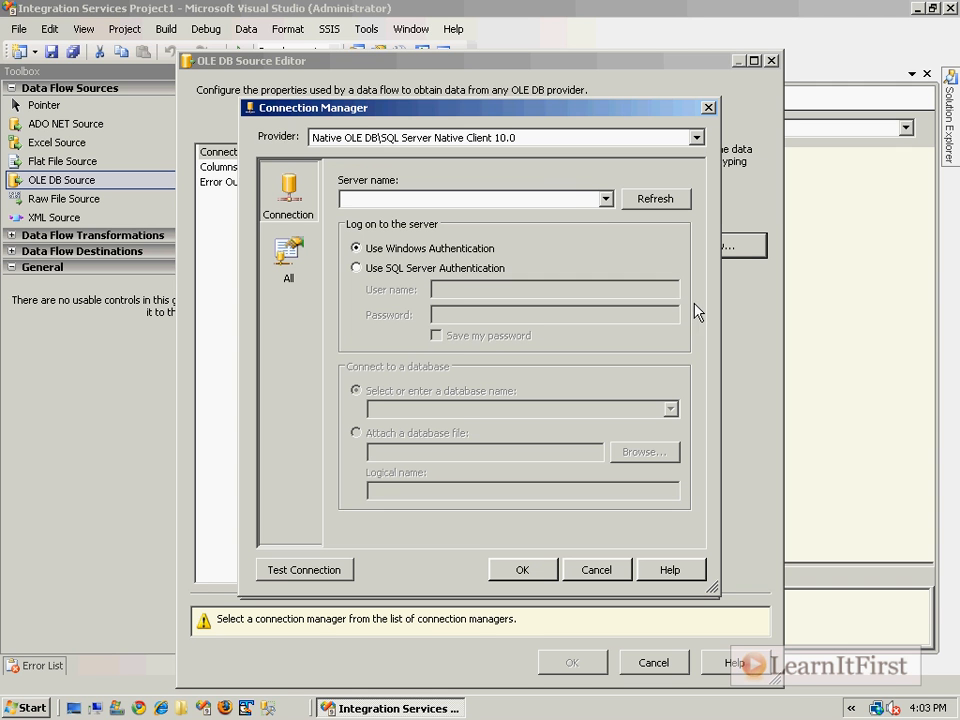
{"action": "left_click", "coordinate": [545, 140]}
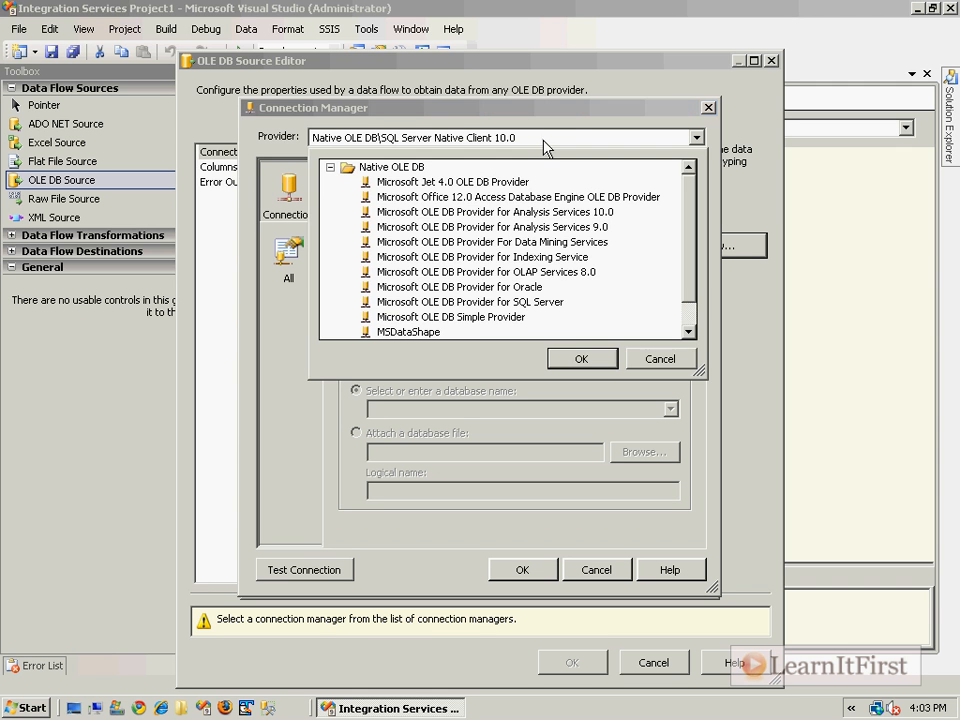
{"action": "left_click", "coordinate": [385, 167]}
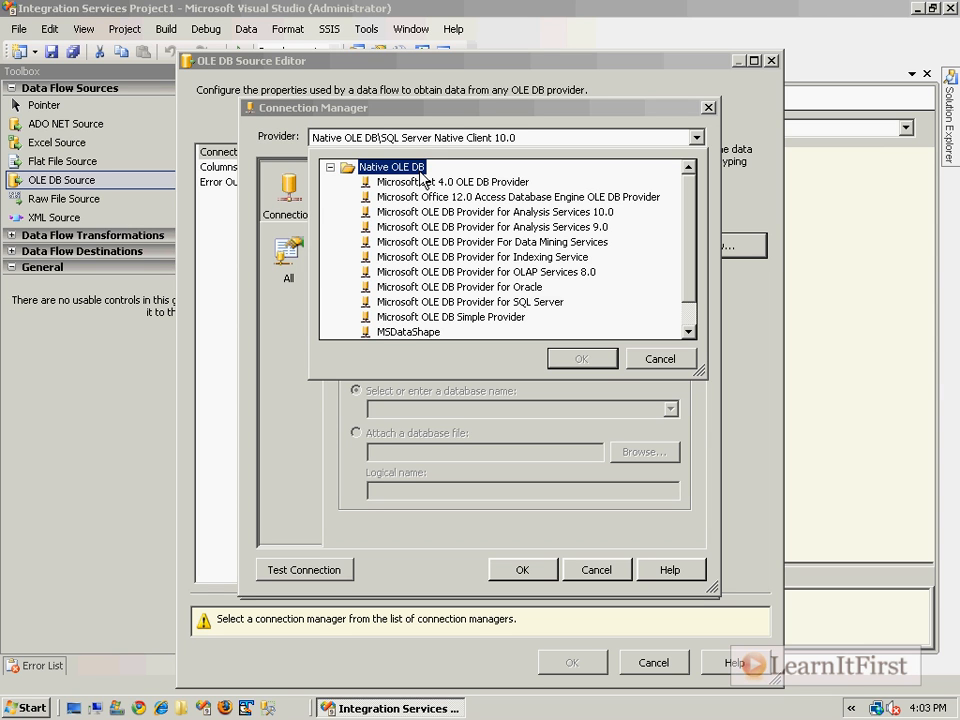
{"action": "left_click", "coordinate": [515, 301]}
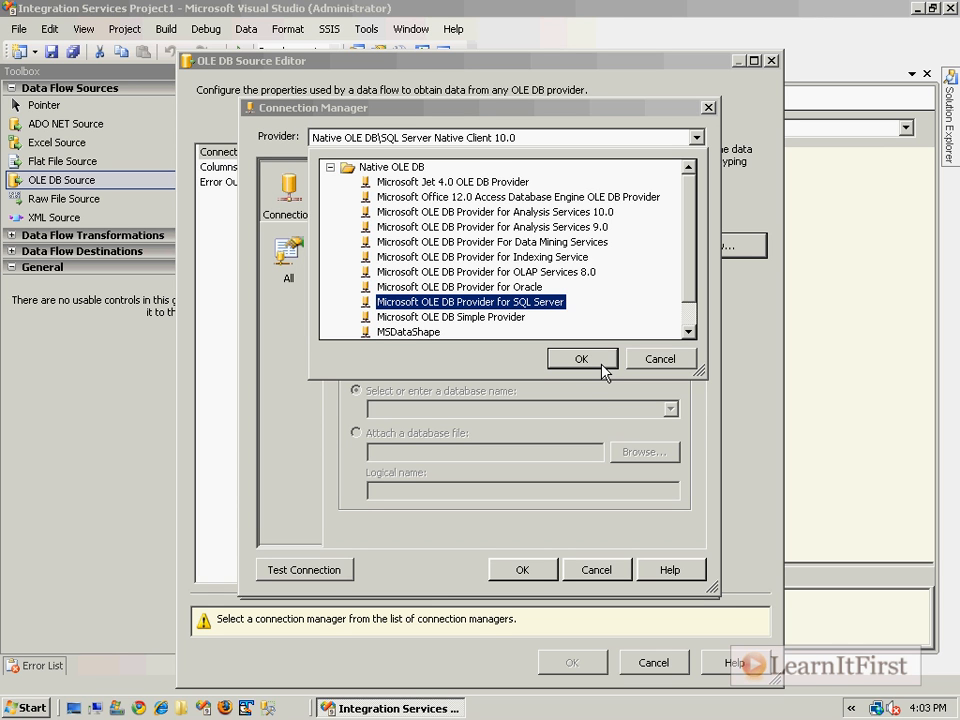
{"action": "left_click", "coordinate": [601, 366]}
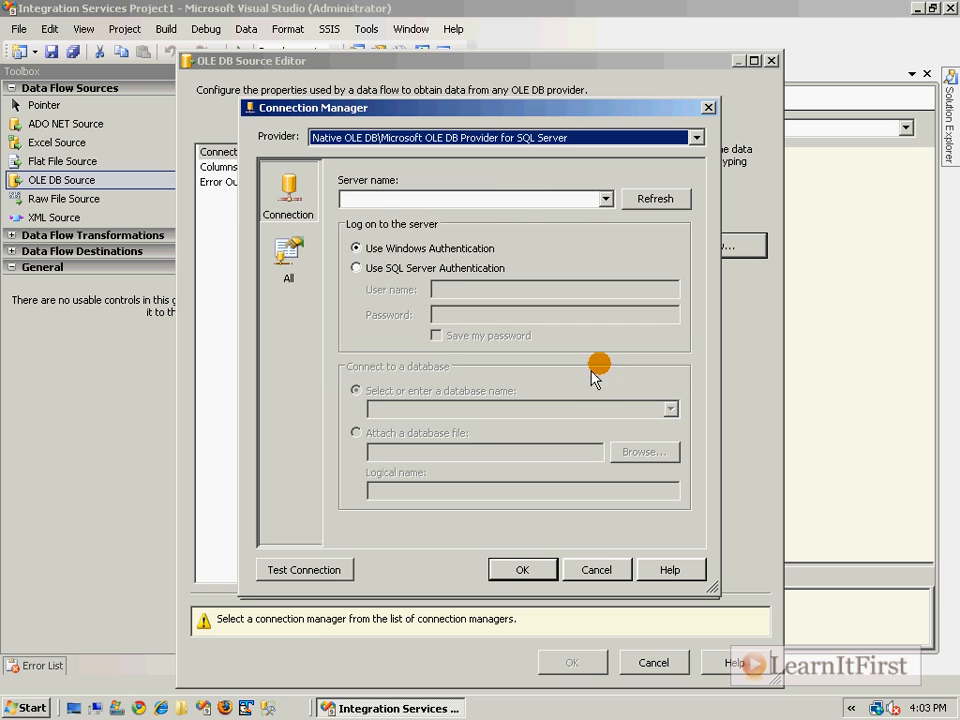
Set server localhost and database AdventureWorks2008, and assign localhost.AdventureWorks2008 to the source
{"action": "type", "text": "localhost6"}
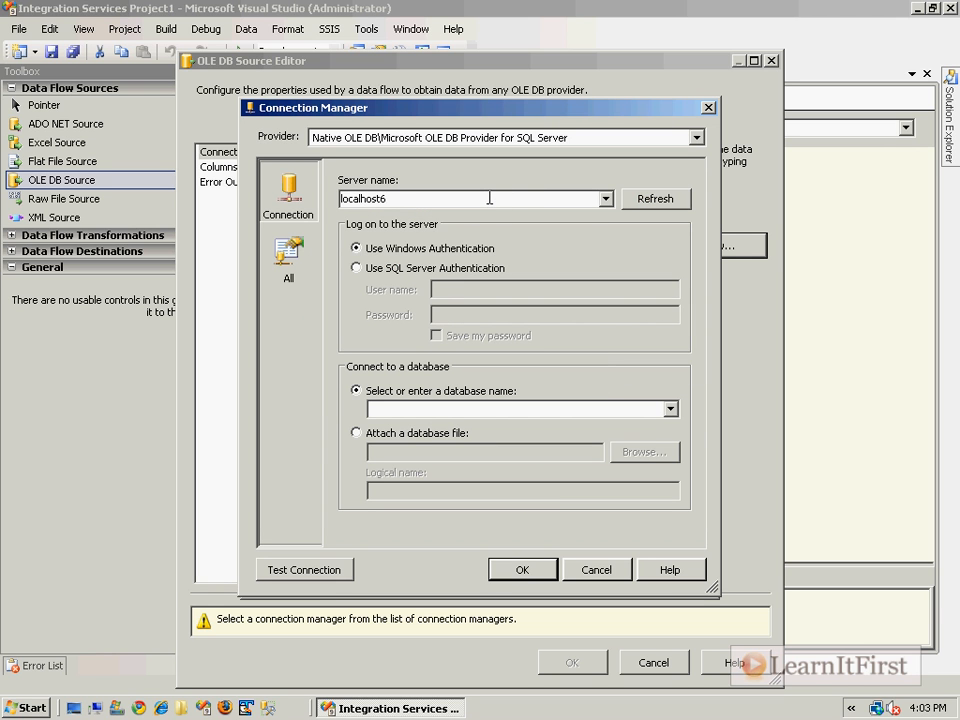
{"action": "key", "text": "BackSpace"}
{"action": "left_click", "coordinate": [552, 410]}
{"action": "left_click", "coordinate": [670, 409]}
{"action": "left_click", "coordinate": [604, 440]}
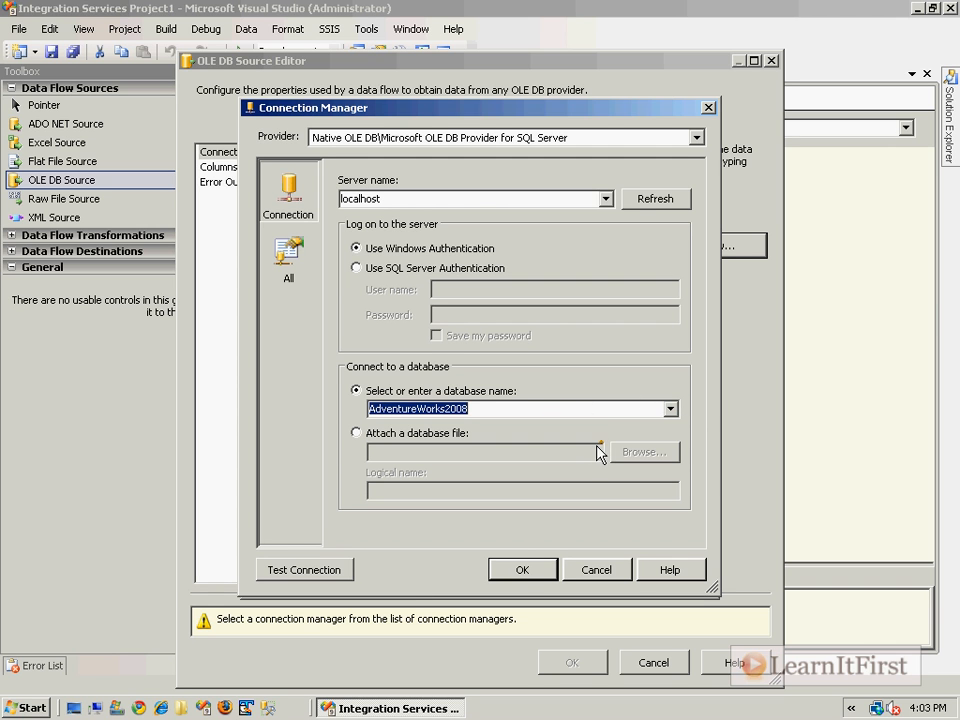
{"action": "left_click", "coordinate": [540, 570]}
{"action": "left_click", "coordinate": [592, 561]}
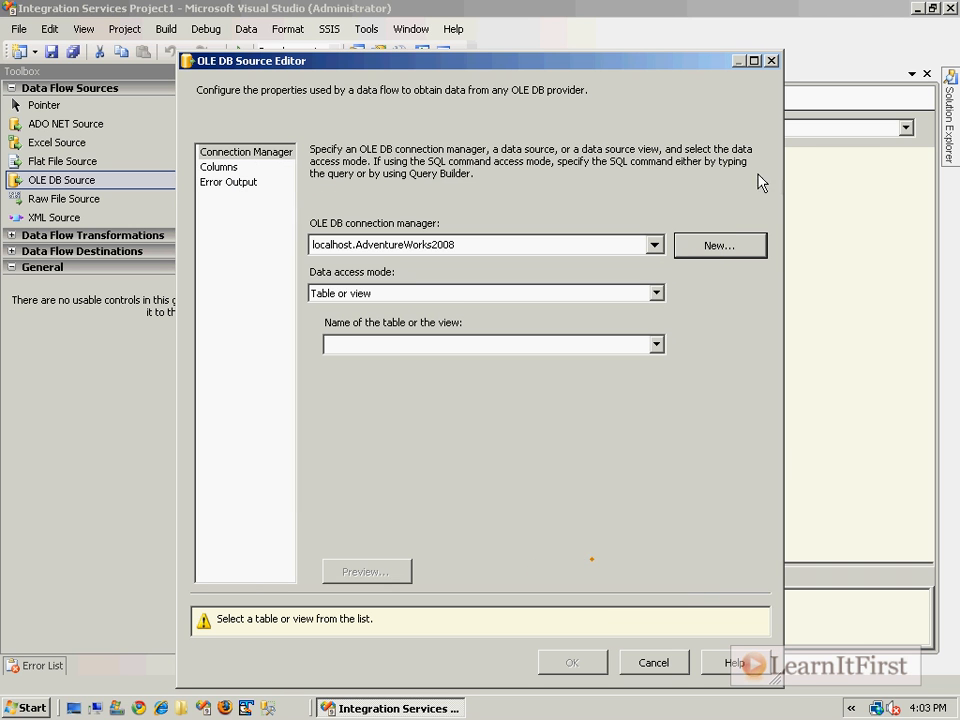
Switch data access mode to SQL command and add the HumanResources.Department table in Query Builder
{"action": "left_click", "coordinate": [474, 296]}
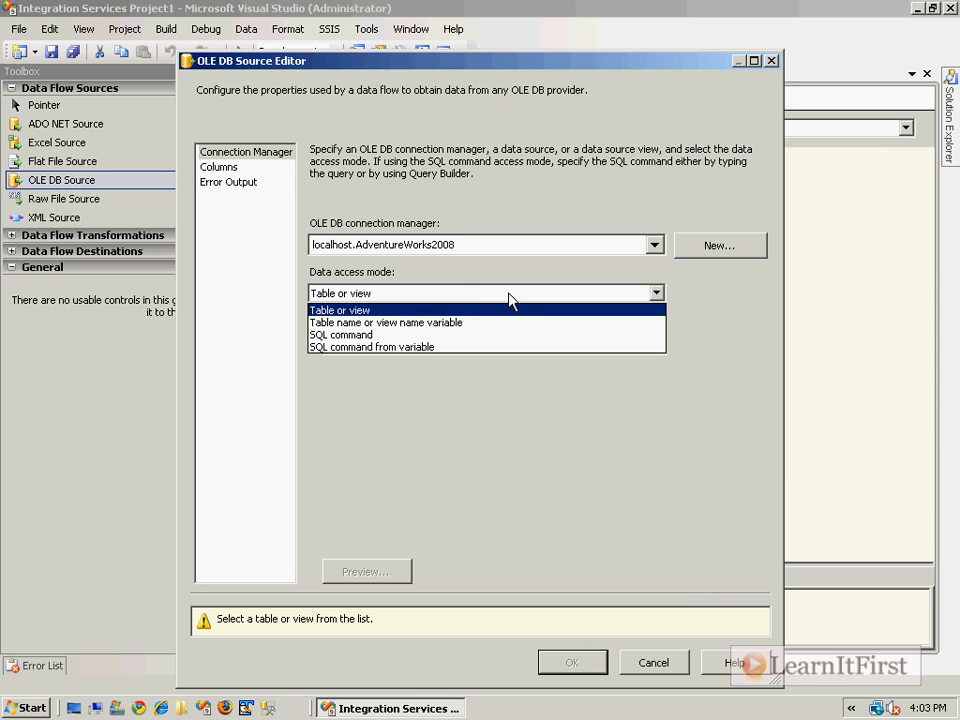
{"action": "left_click", "coordinate": [372, 335]}
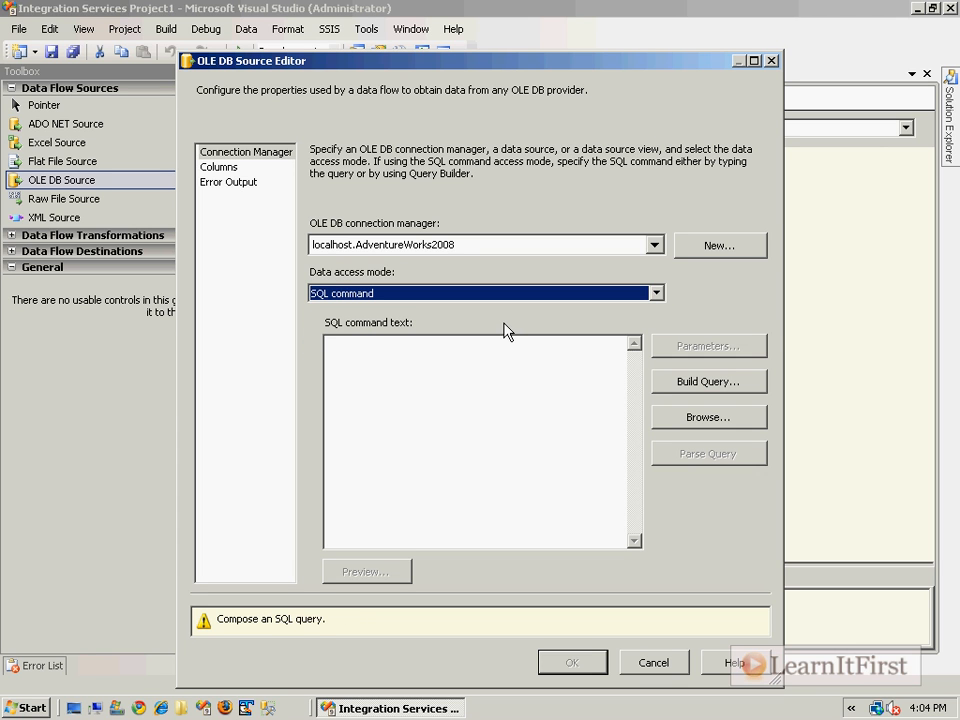
{"action": "left_click", "coordinate": [700, 388]}
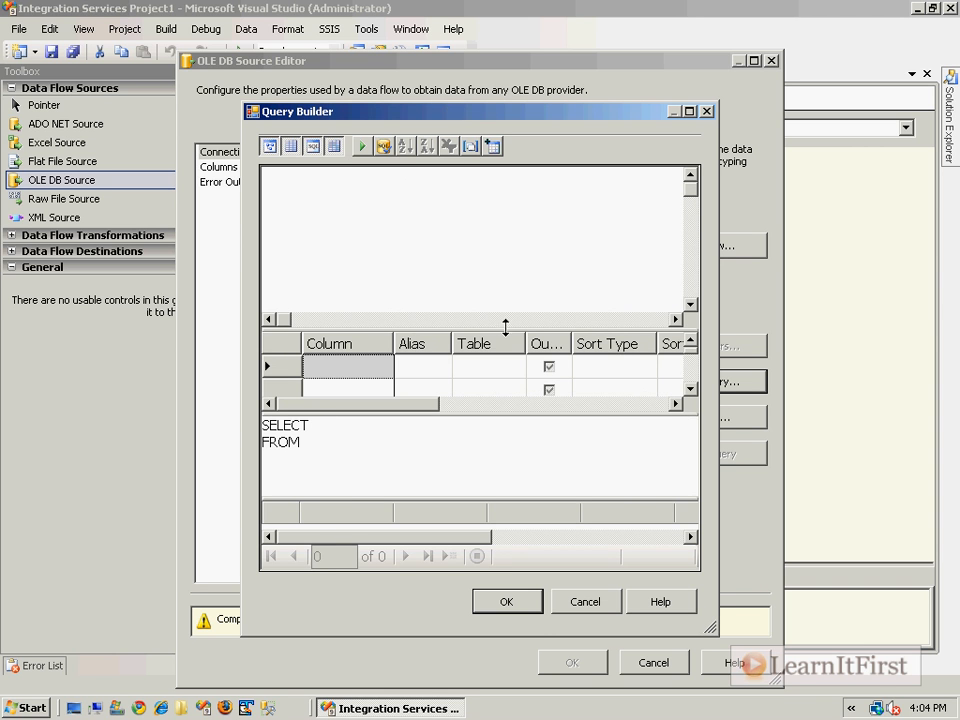
{"action": "right_click", "coordinate": [364, 178]}
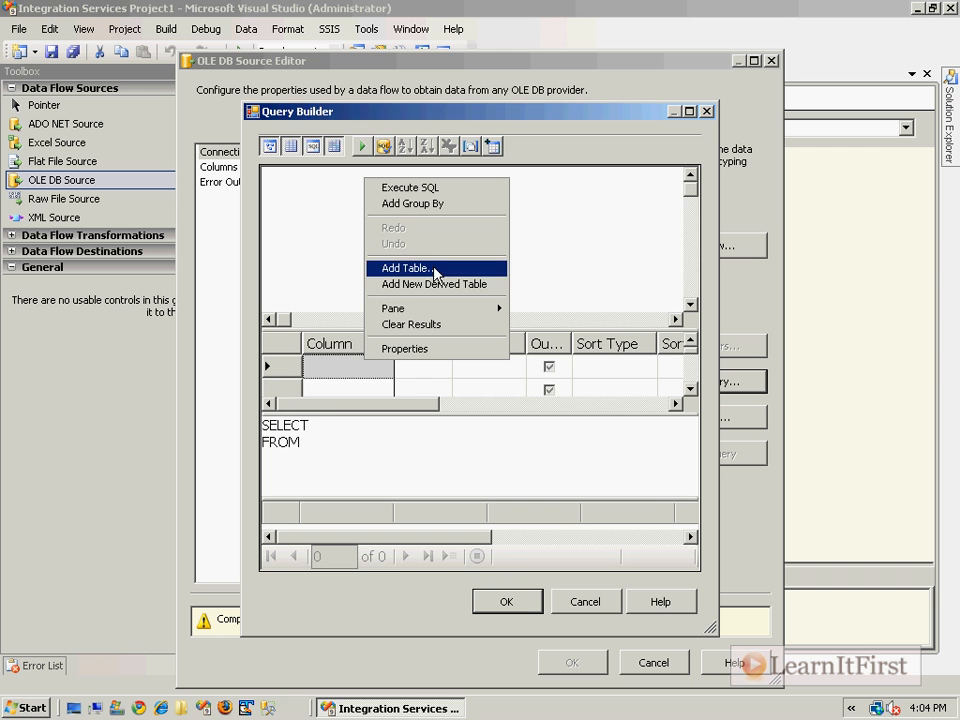
{"action": "left_click", "coordinate": [435, 270]}
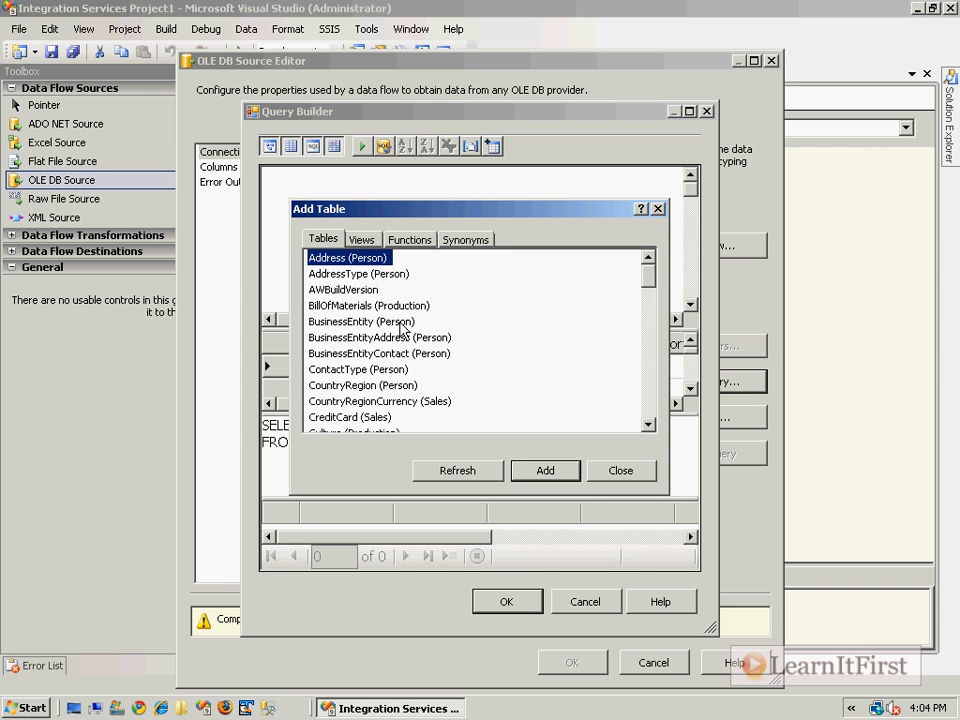
{"action": "scroll", "coordinate": [403, 325], "scroll_direction": "down", "scroll_amount": 4}
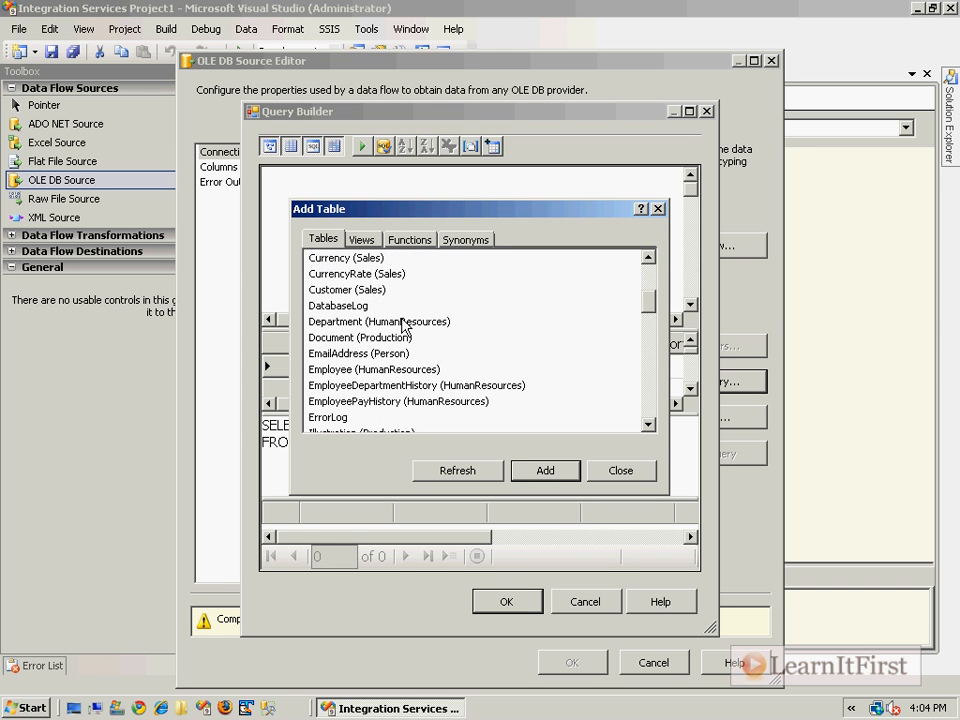
{"action": "scroll", "coordinate": [404, 384], "scroll_direction": "down", "scroll_amount": 2}
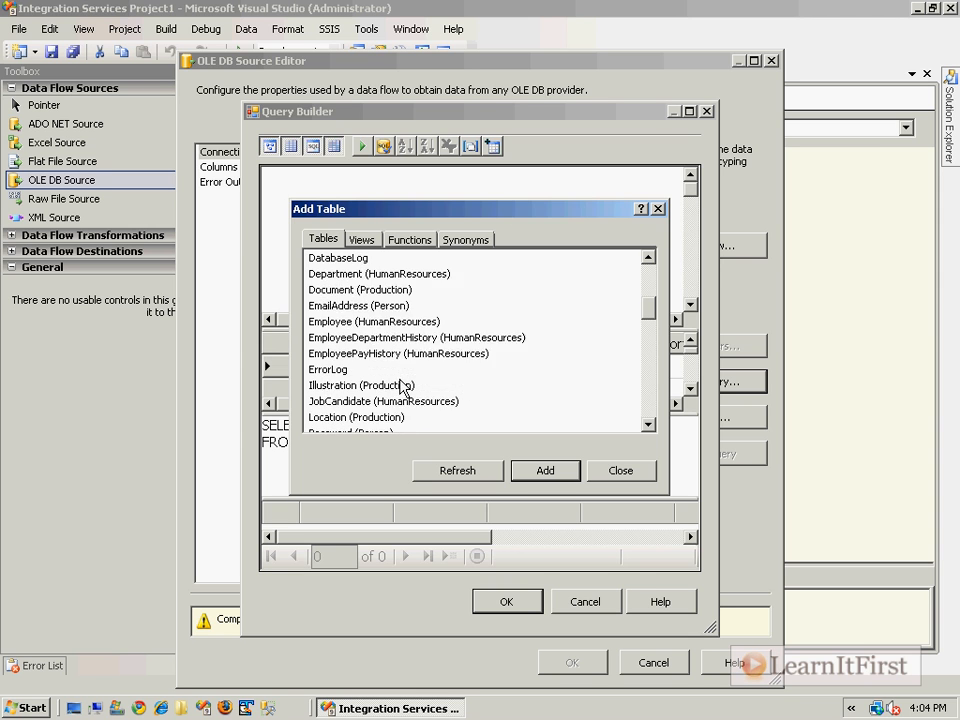
{"action": "scroll", "coordinate": [428, 381], "scroll_direction": "up", "scroll_amount": 1}
{"action": "left_click", "coordinate": [380, 274]}
{"action": "left_click", "coordinate": [557, 466]}
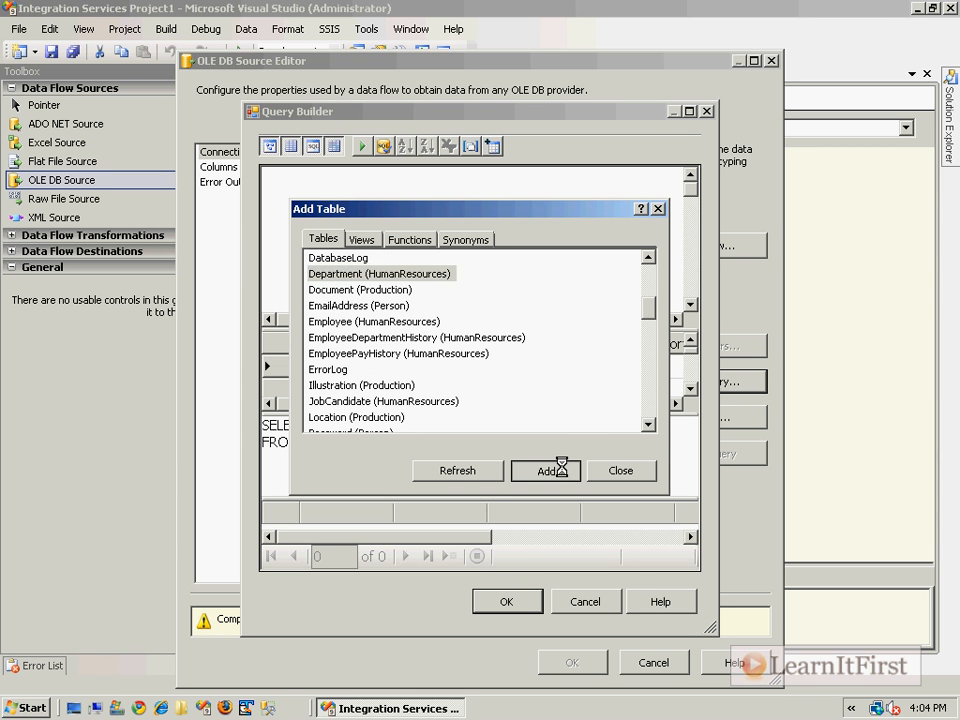
{"action": "left_click", "coordinate": [615, 474]}
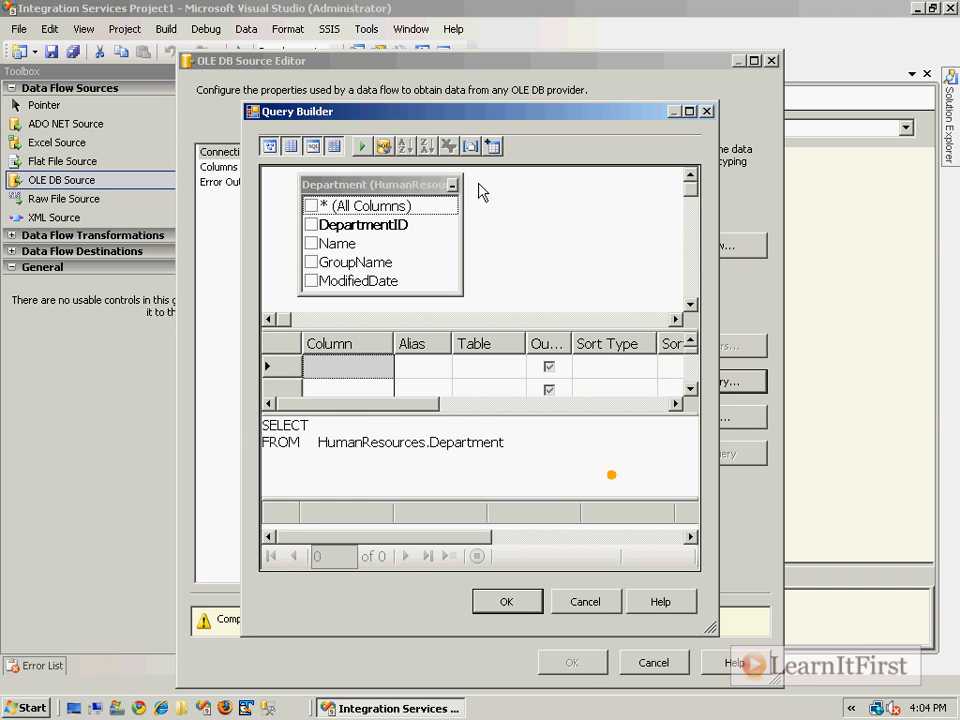
Select only Department.* (All Columns), accept the query, and review the source's output columns
{"action": "left_click", "coordinate": [312, 206]}
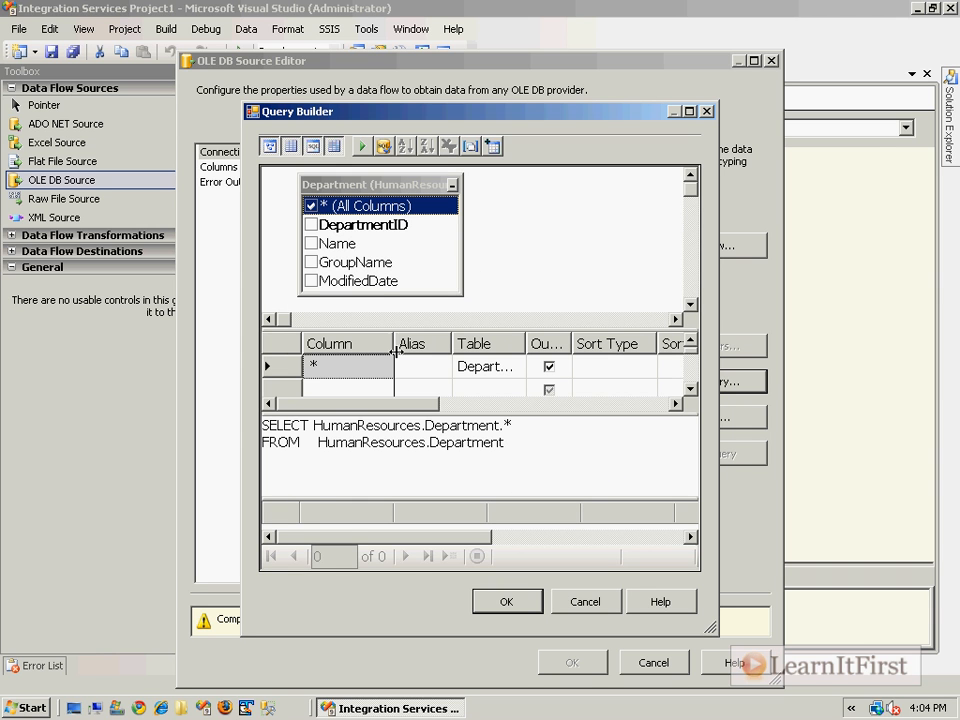
{"action": "left_click", "coordinate": [311, 224]}
{"action": "left_click", "coordinate": [311, 243]}
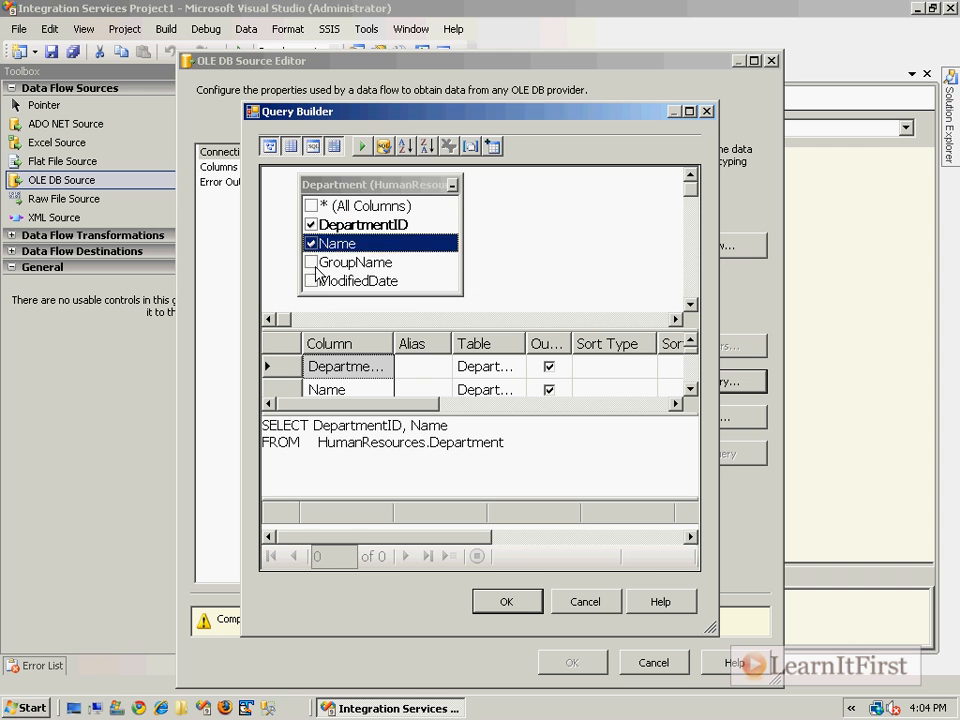
{"action": "left_click", "coordinate": [311, 262]}
{"action": "left_click", "coordinate": [311, 281]}
{"action": "left_click", "coordinate": [311, 206]}
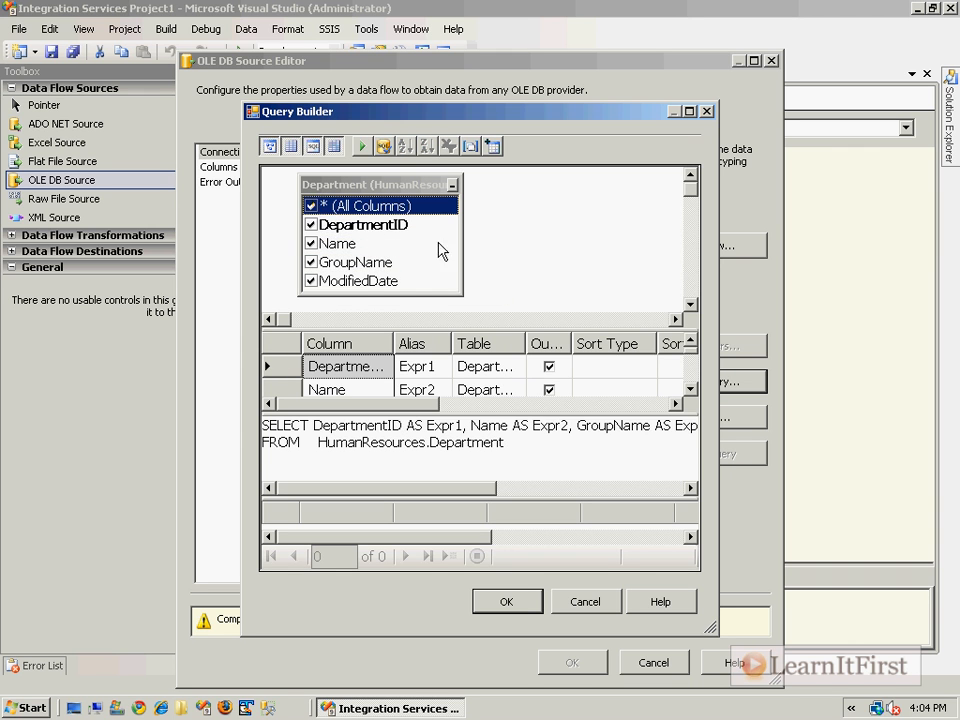
{"action": "left_click", "coordinate": [311, 224]}
{"action": "left_click", "coordinate": [311, 243]}
{"action": "left_click", "coordinate": [311, 262]}
{"action": "left_click", "coordinate": [311, 281]}
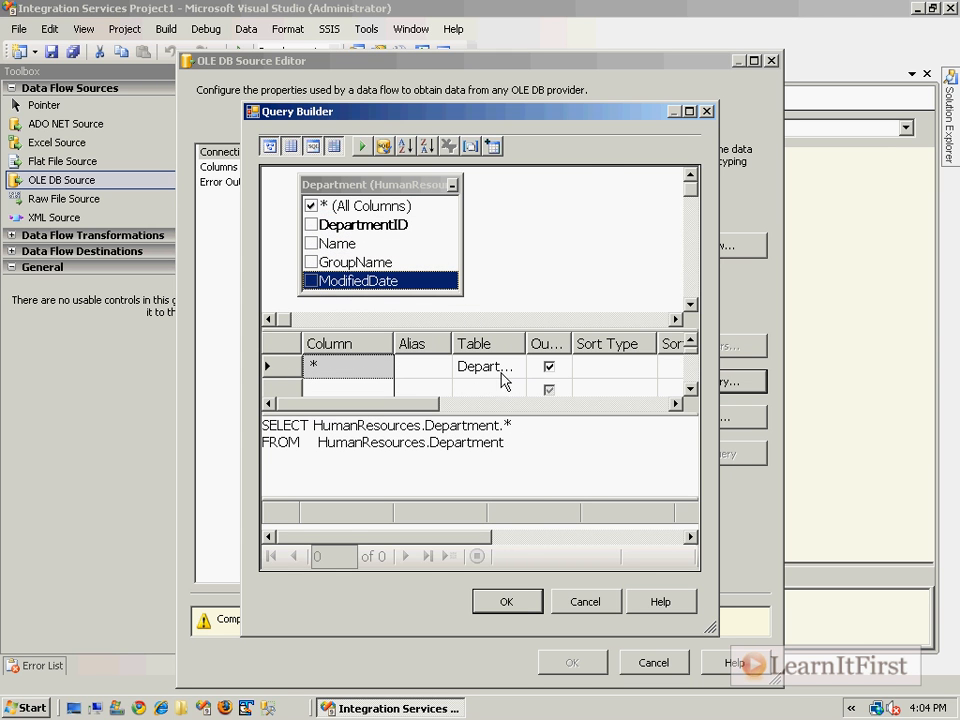
{"action": "left_click", "coordinate": [507, 603]}
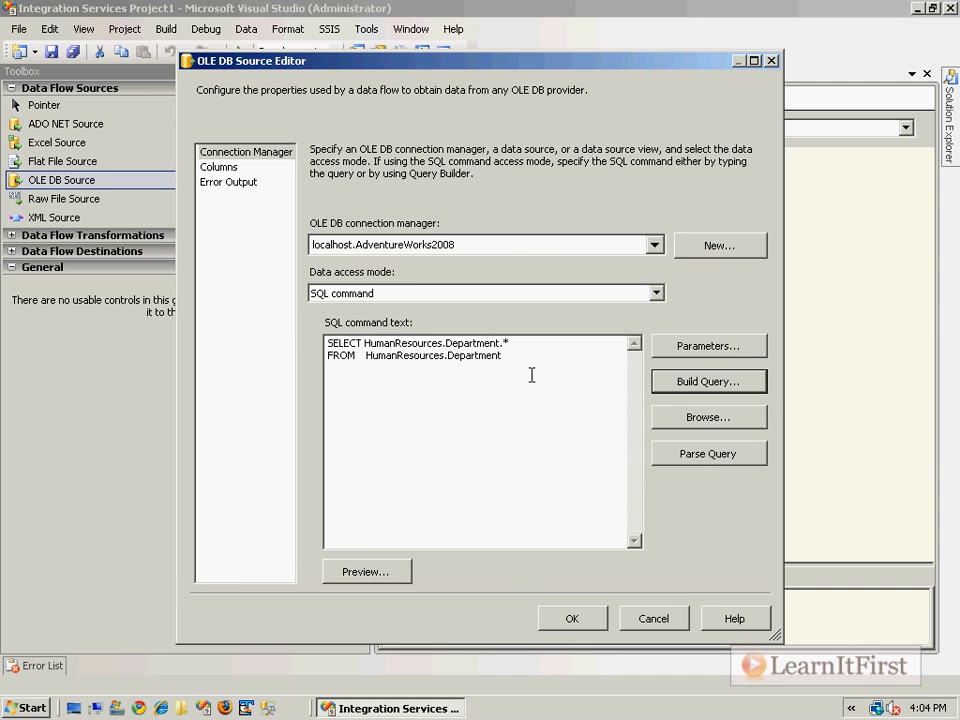
{"action": "left_click", "coordinate": [219, 168]}
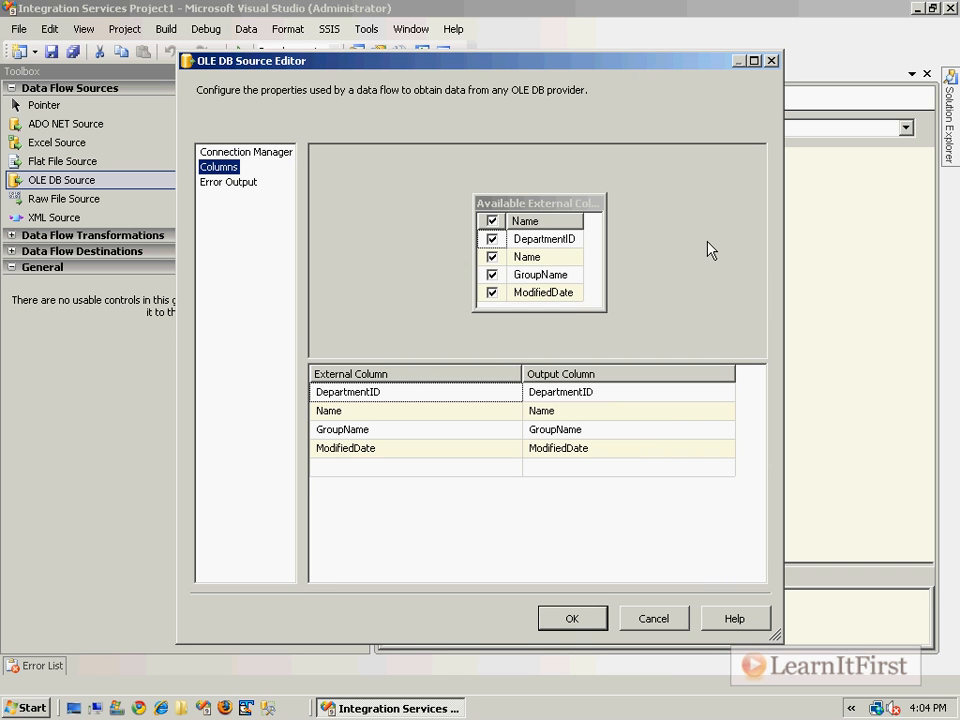
Accept the OLE DB Source settings, add a Flat File Destination below it, and connect the source's output to it
{"action": "left_click", "coordinate": [574, 619]}
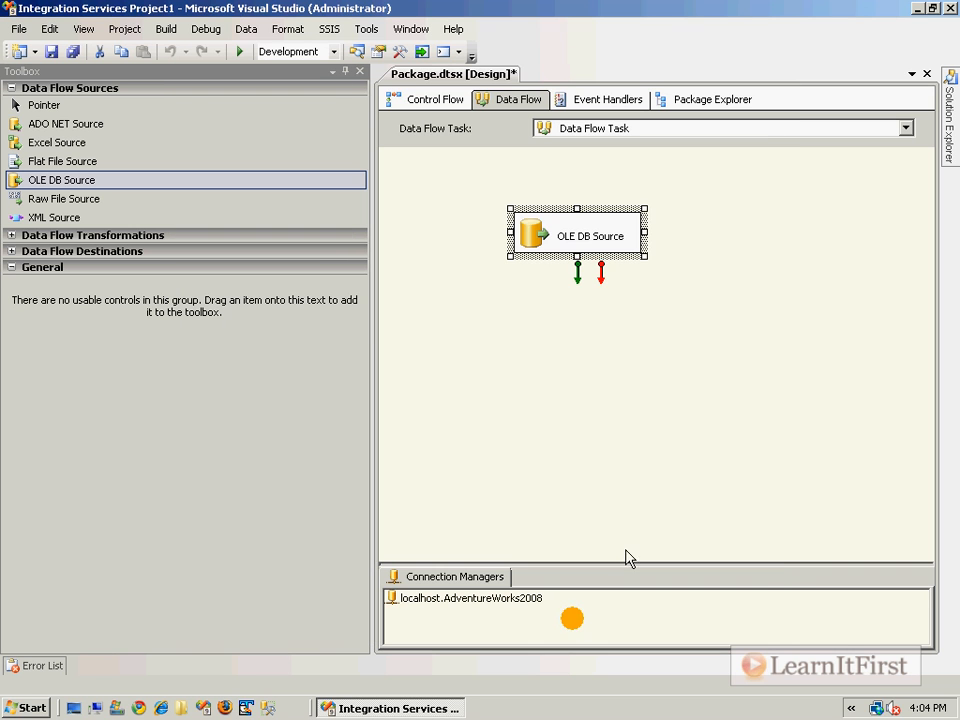
{"action": "left_click", "coordinate": [686, 383]}
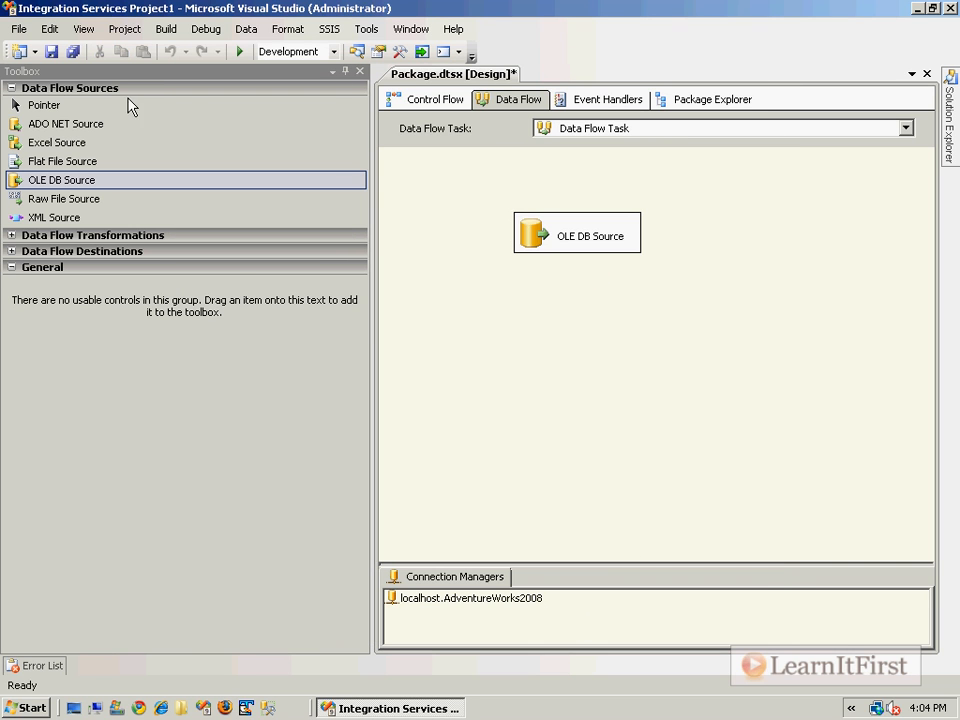
{"action": "left_click", "coordinate": [56, 87]}
{"action": "left_click", "coordinate": [72, 120]}
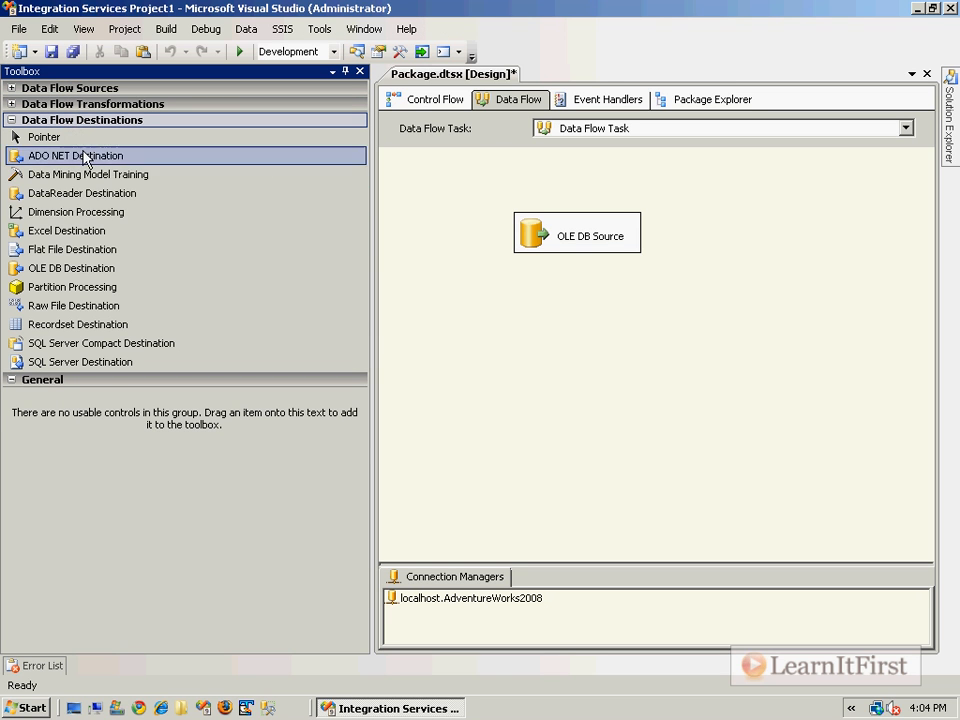
{"action": "left_click_drag", "start_coordinate": [88, 245], "coordinate": [520, 330]}
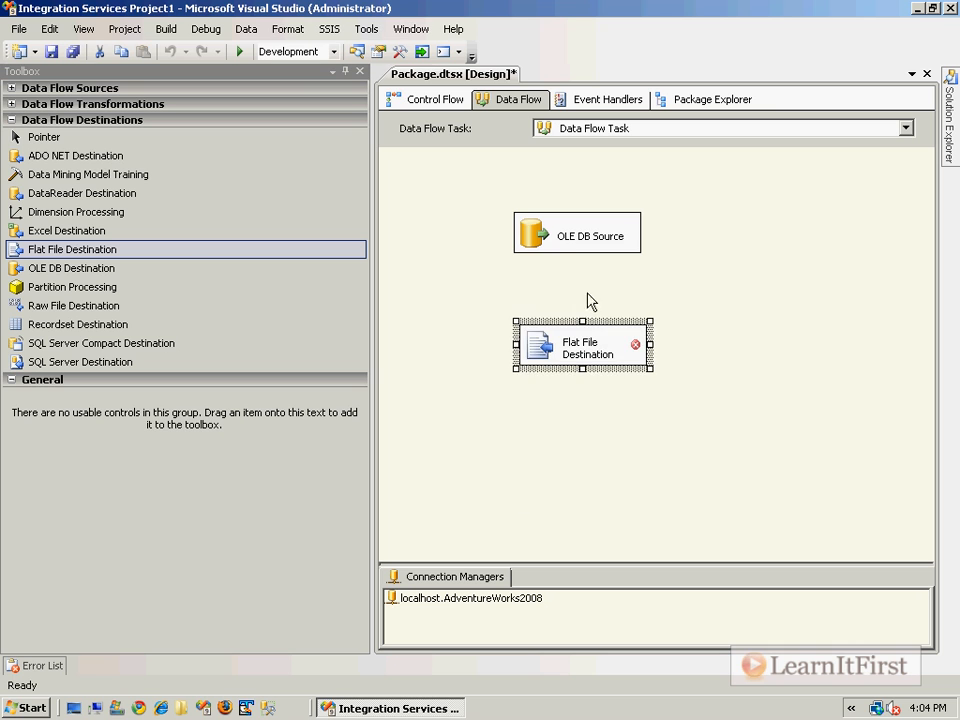
{"action": "left_click", "coordinate": [548, 236]}
{"action": "left_click_drag", "start_coordinate": [580, 279], "coordinate": [552, 352]}
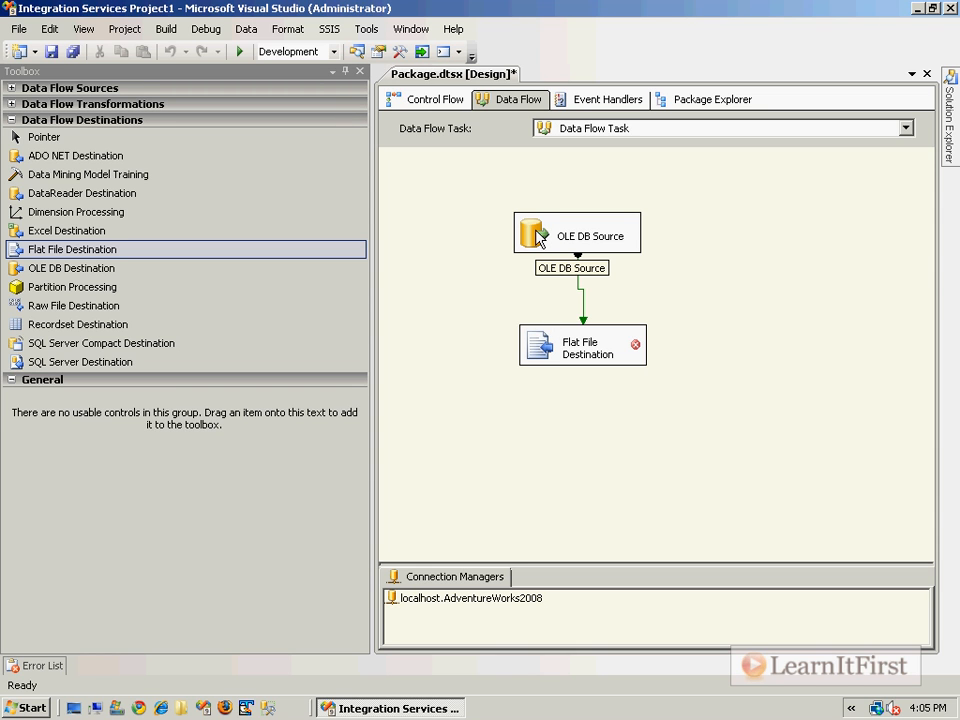
Open the Flat File Destination editor and create a new Delimited flat file connection
{"action": "left_click", "coordinate": [548, 354]}
{"action": "double_click", "coordinate": [548, 354]}
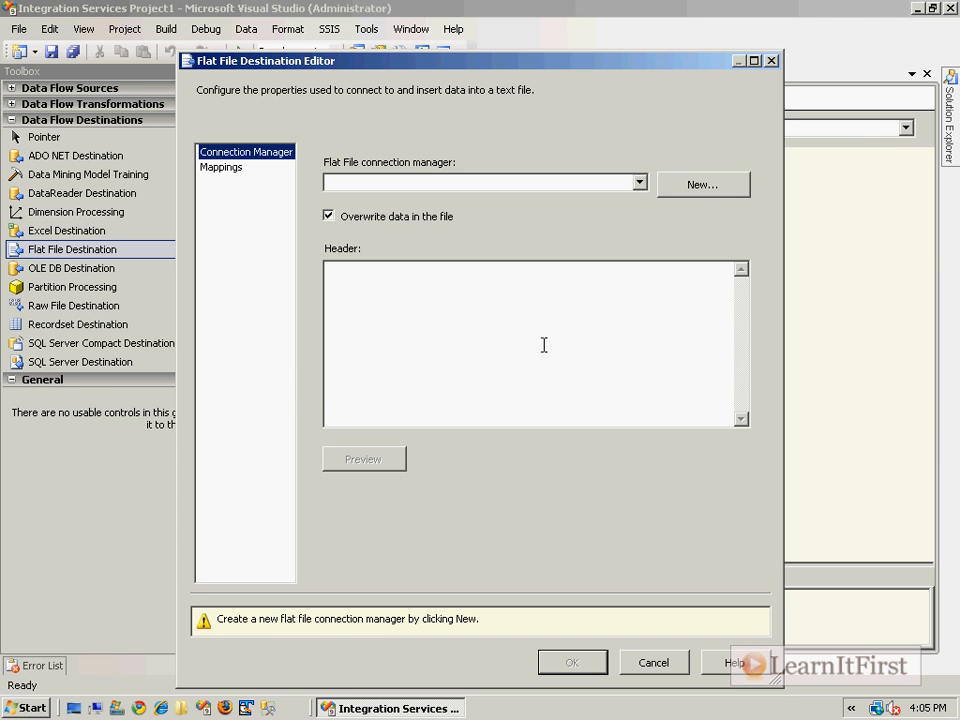
{"action": "left_click", "coordinate": [697, 200]}
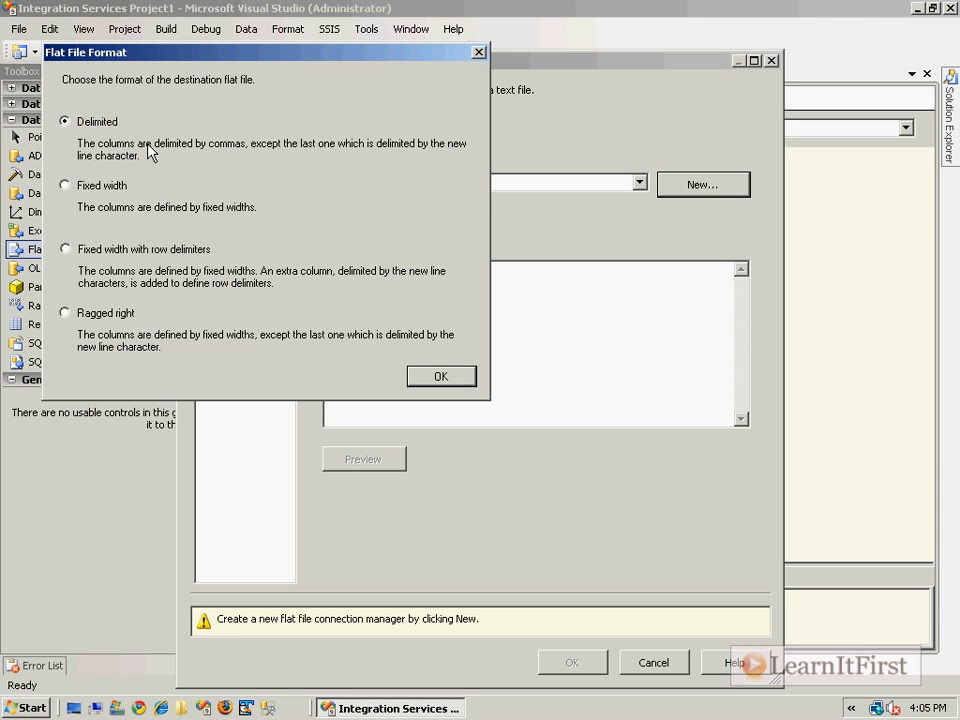
{"action": "left_click", "coordinate": [440, 376]}
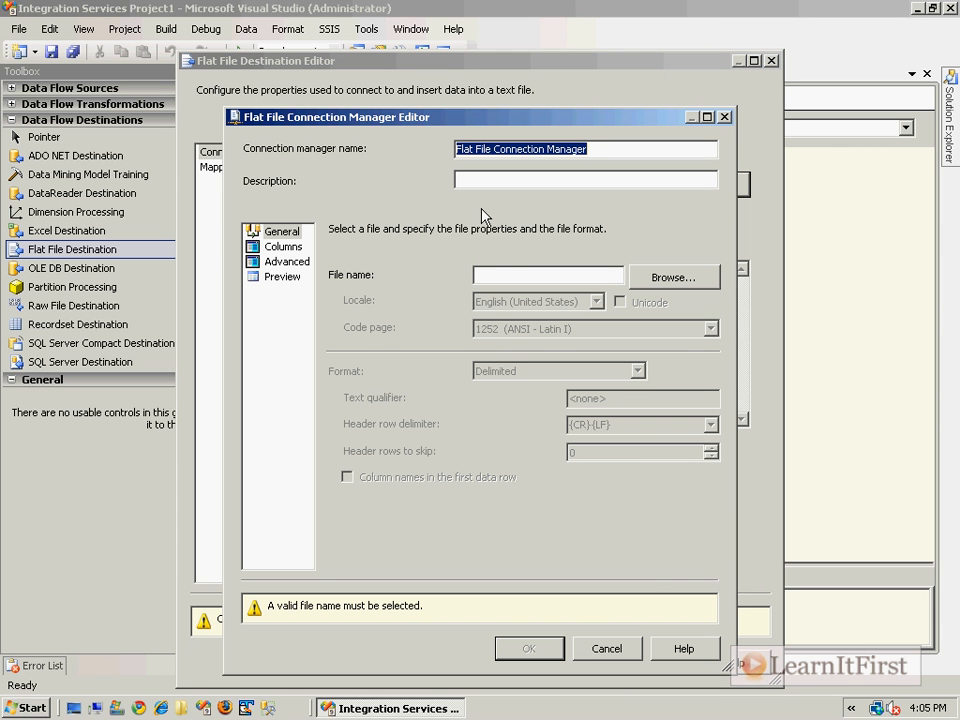
Set the file name to c:\Departments.txt, keep Delimited format, and write column names in the first row
{"action": "left_click", "coordinate": [611, 277]}
{"action": "type", "text": "c:\\"}
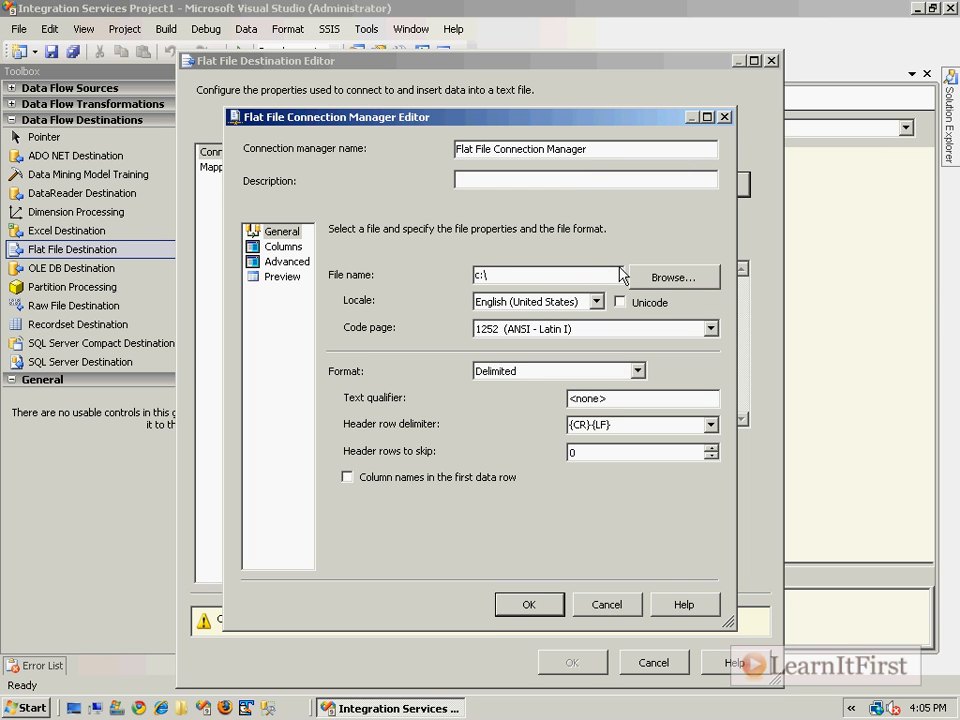
{"action": "type", "text": "Departments.txt"}
{"action": "left_click", "coordinate": [549, 372]}
{"action": "left_click", "coordinate": [552, 376]}
{"action": "left_click", "coordinate": [552, 376]}
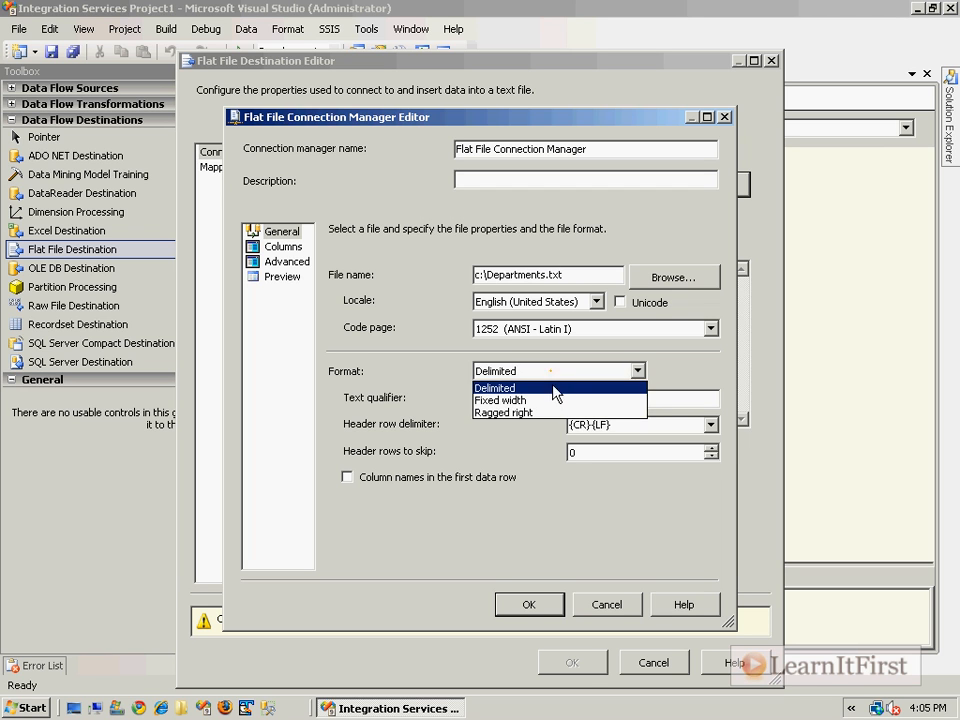
{"action": "left_click", "coordinate": [563, 389]}
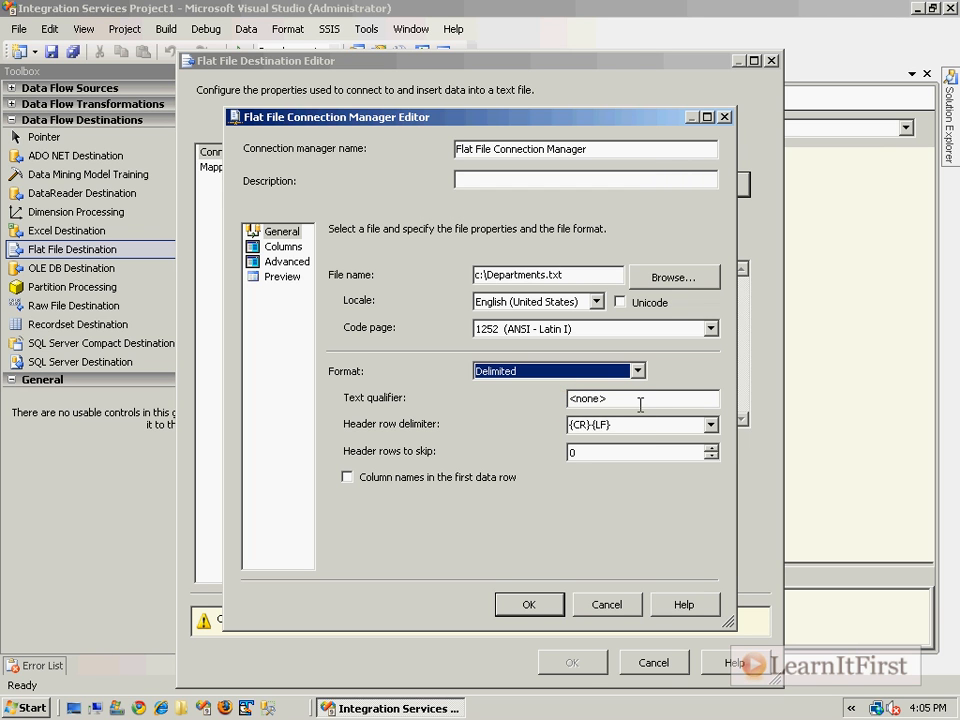
{"action": "key", "text": "Tab"}
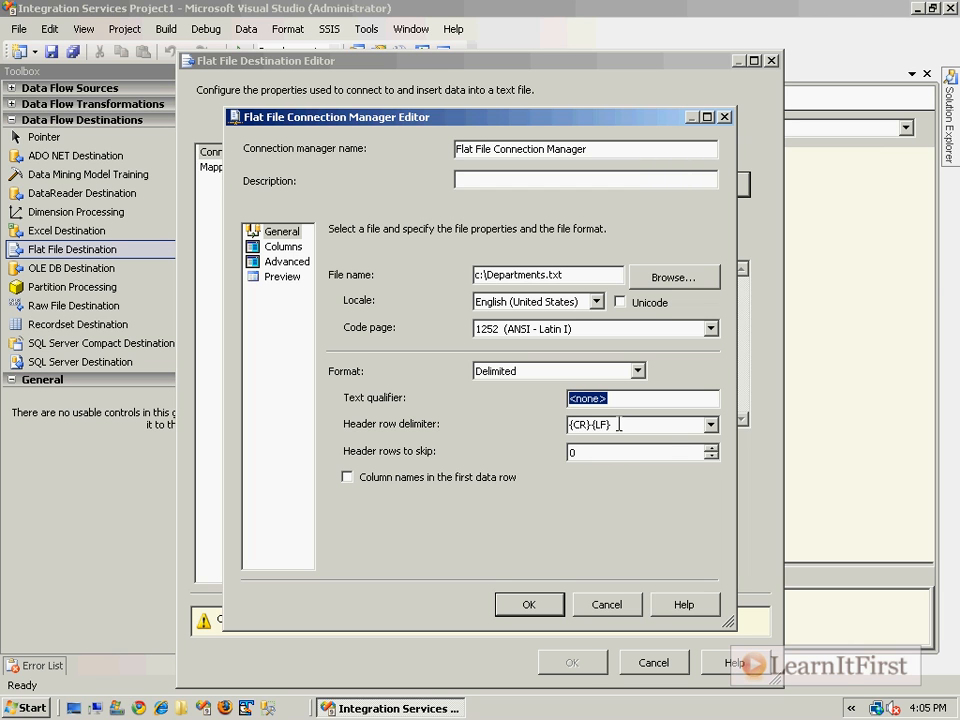
{"action": "key", "text": "Tab"}
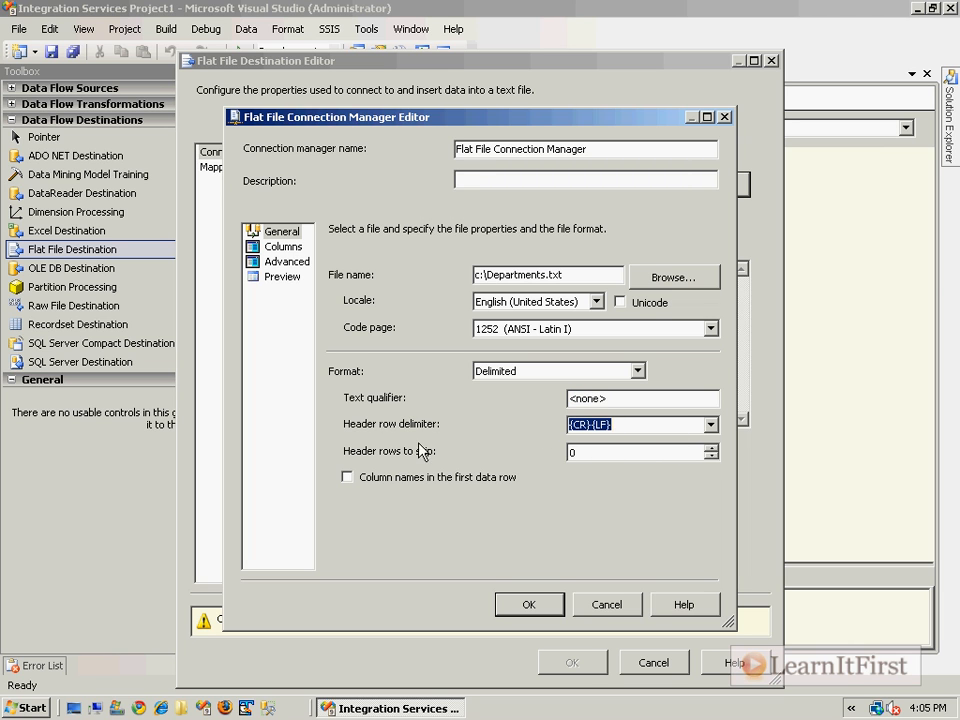
{"action": "left_click", "coordinate": [632, 424]}
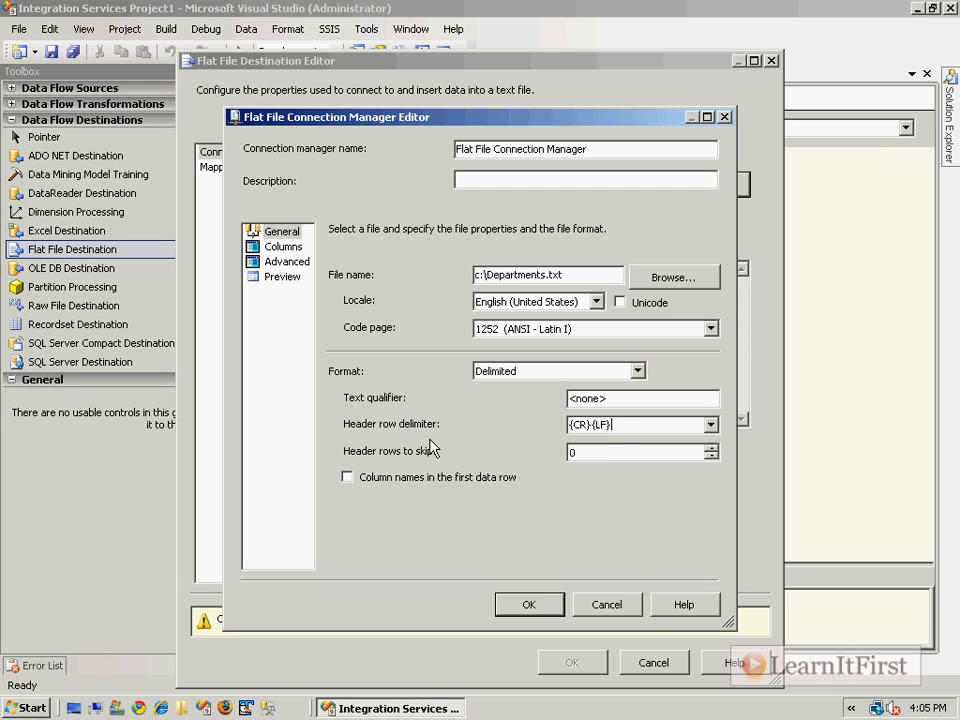
{"action": "left_click", "coordinate": [348, 477]}
{"action": "left_click", "coordinate": [288, 248]}
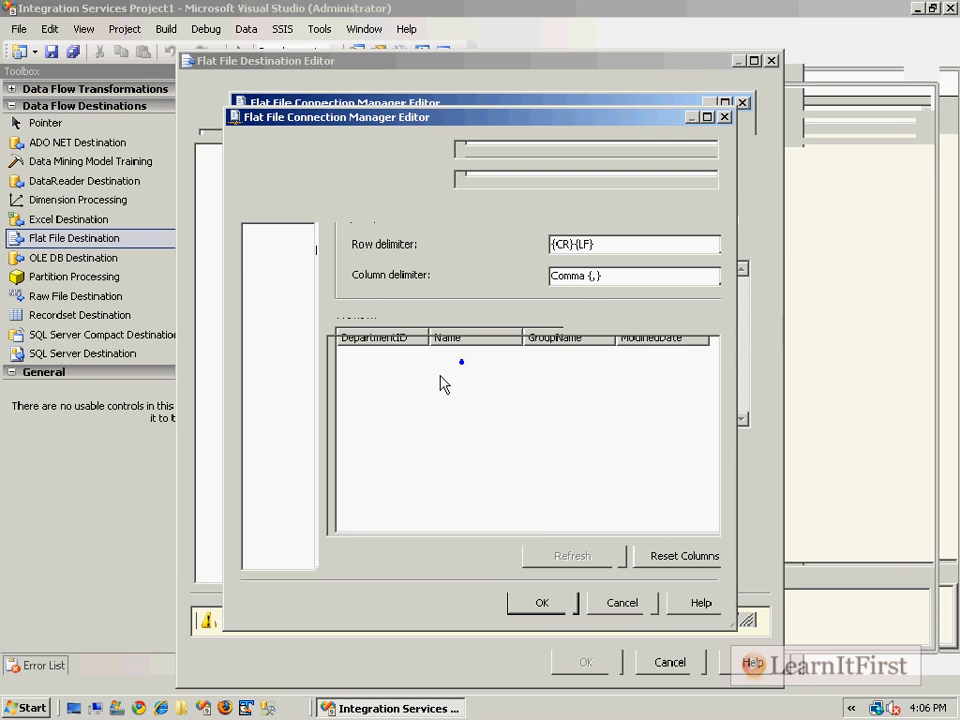
Confirm the comma column delimiter, review each column's Advanced properties, and accept the flat file connection
{"action": "left_click", "coordinate": [616, 287]}
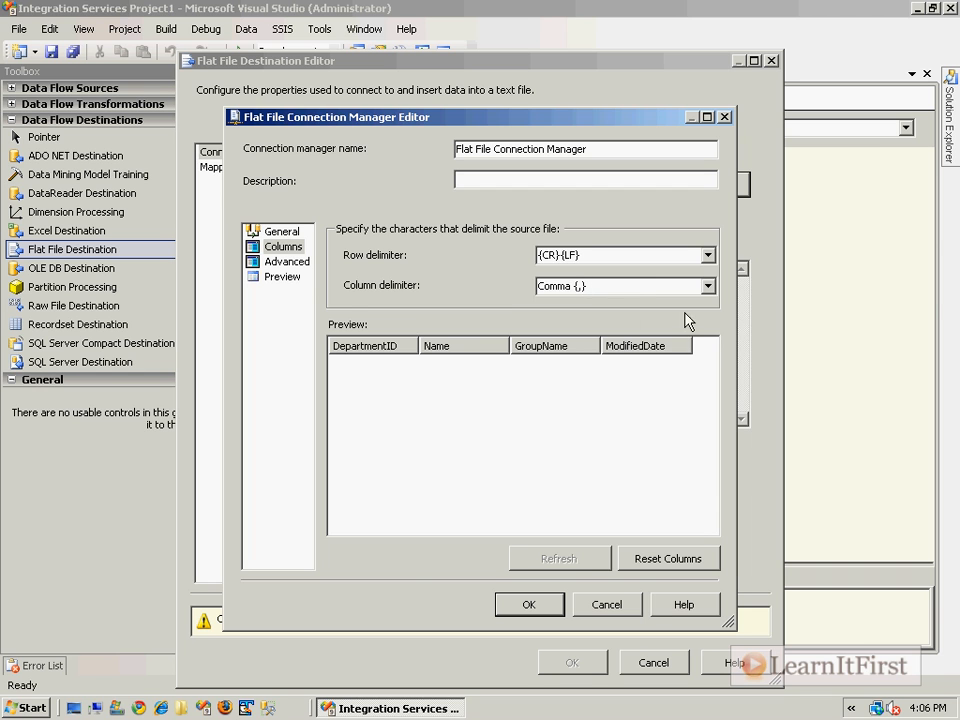
{"action": "left_click", "coordinate": [298, 266]}
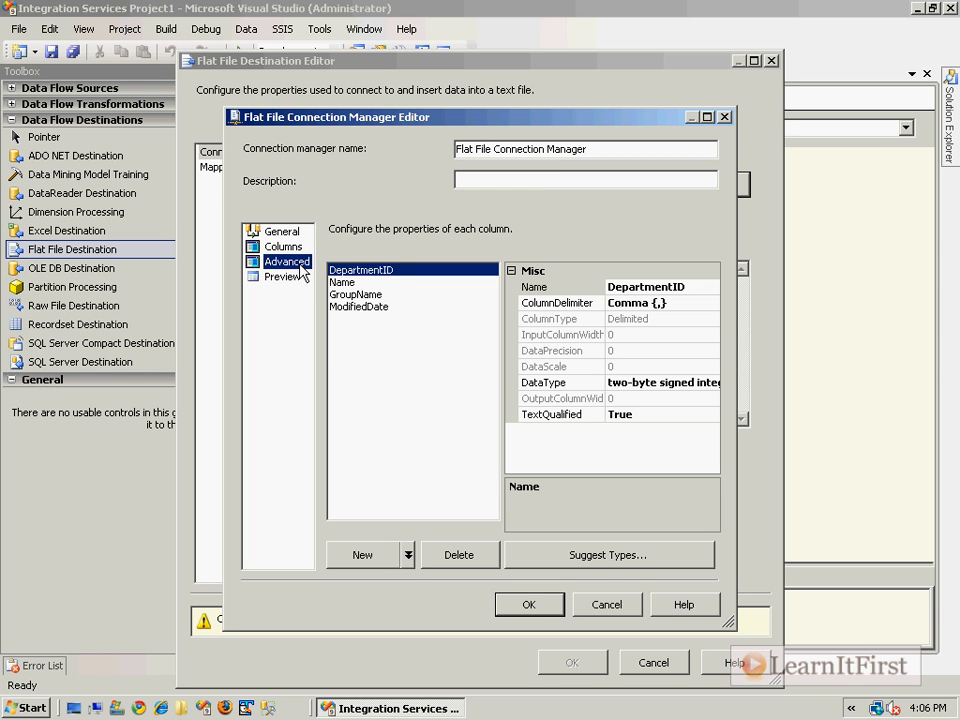
{"action": "left_click", "coordinate": [503, 375]}
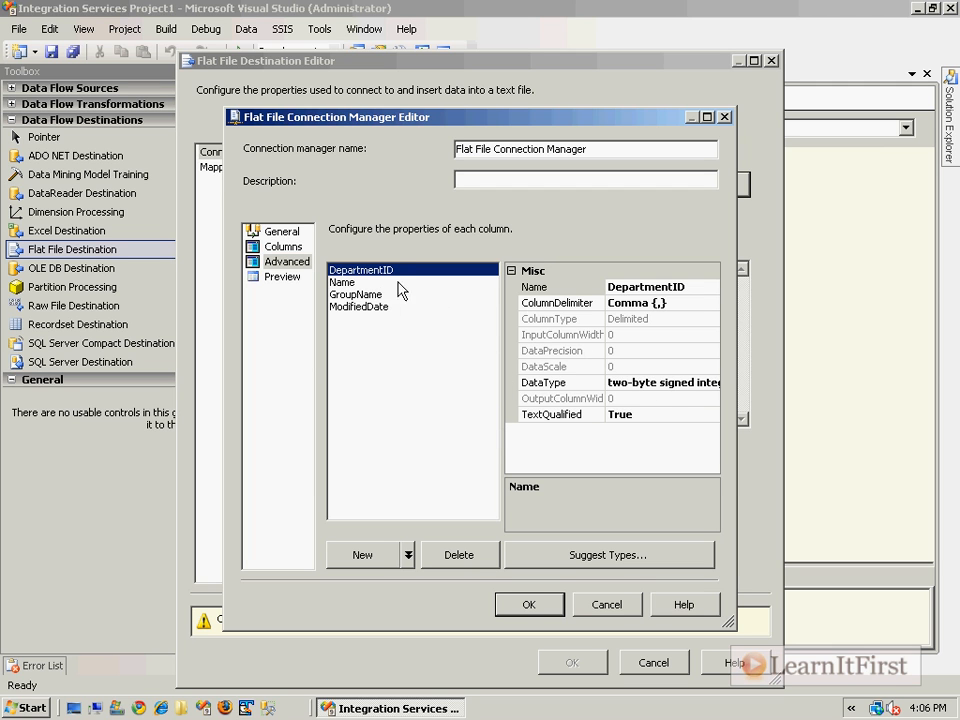
{"action": "left_click", "coordinate": [345, 283]}
{"action": "left_click", "coordinate": [345, 294]}
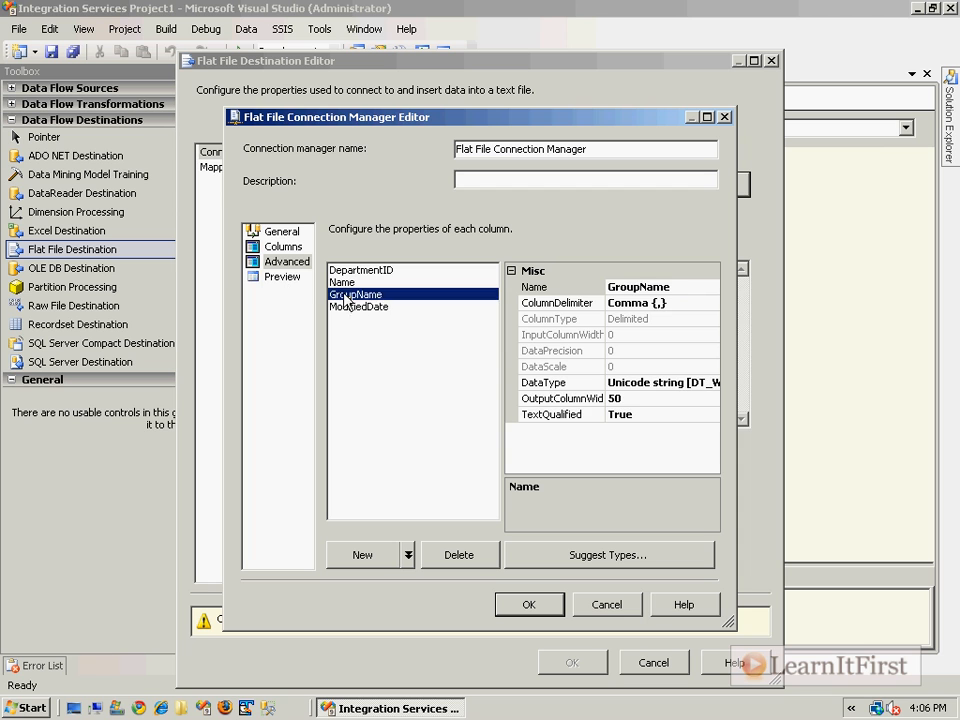
{"action": "left_click", "coordinate": [350, 306]}
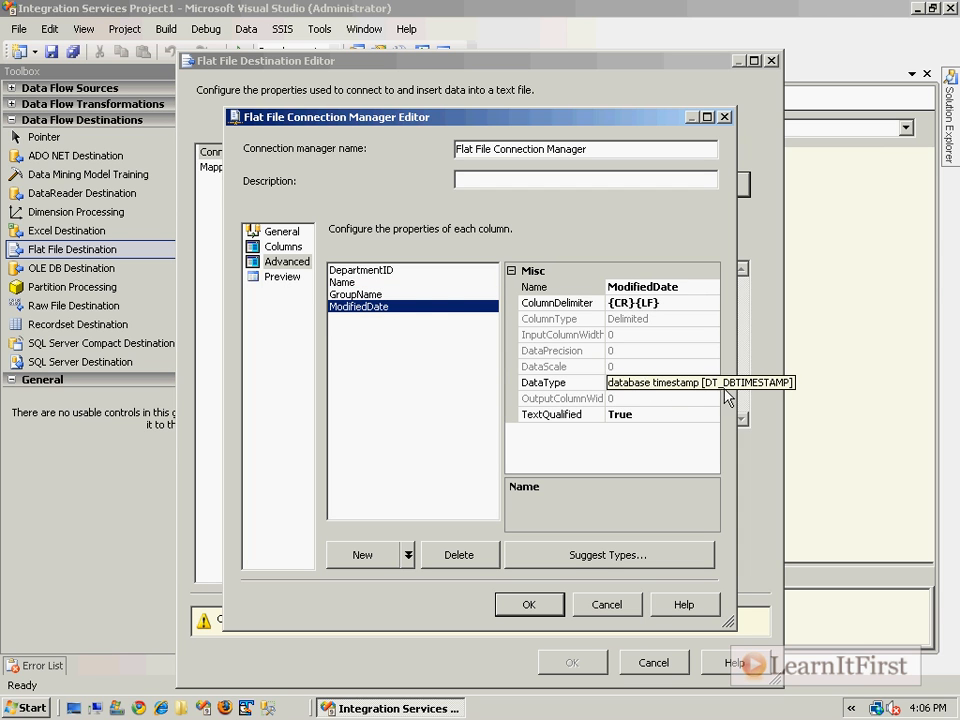
{"action": "left_click", "coordinate": [428, 271]}
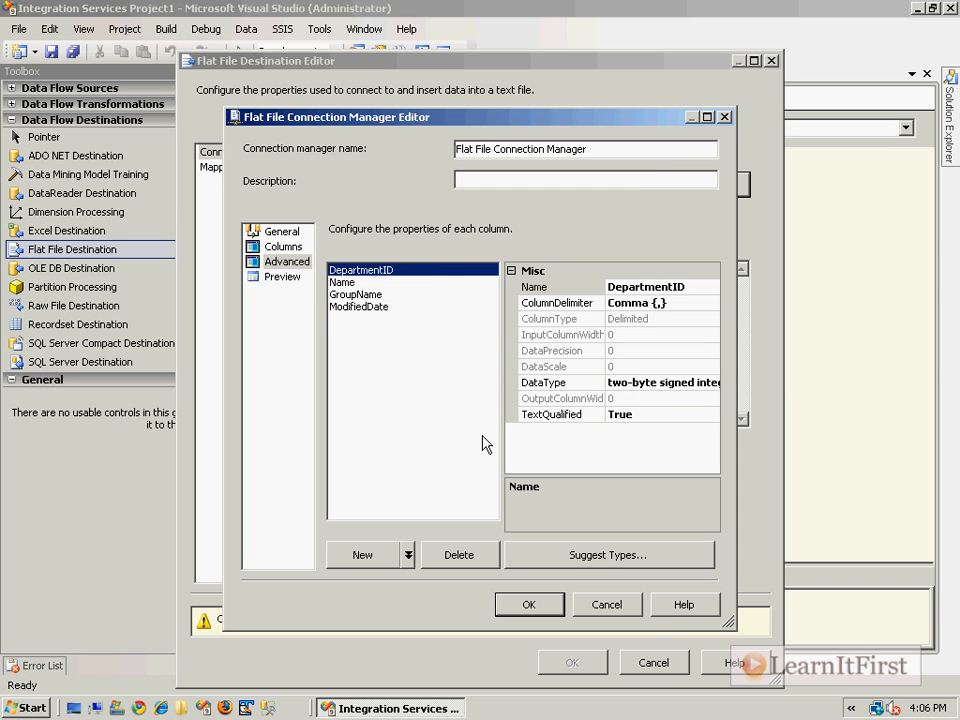
{"action": "left_click", "coordinate": [544, 612]}
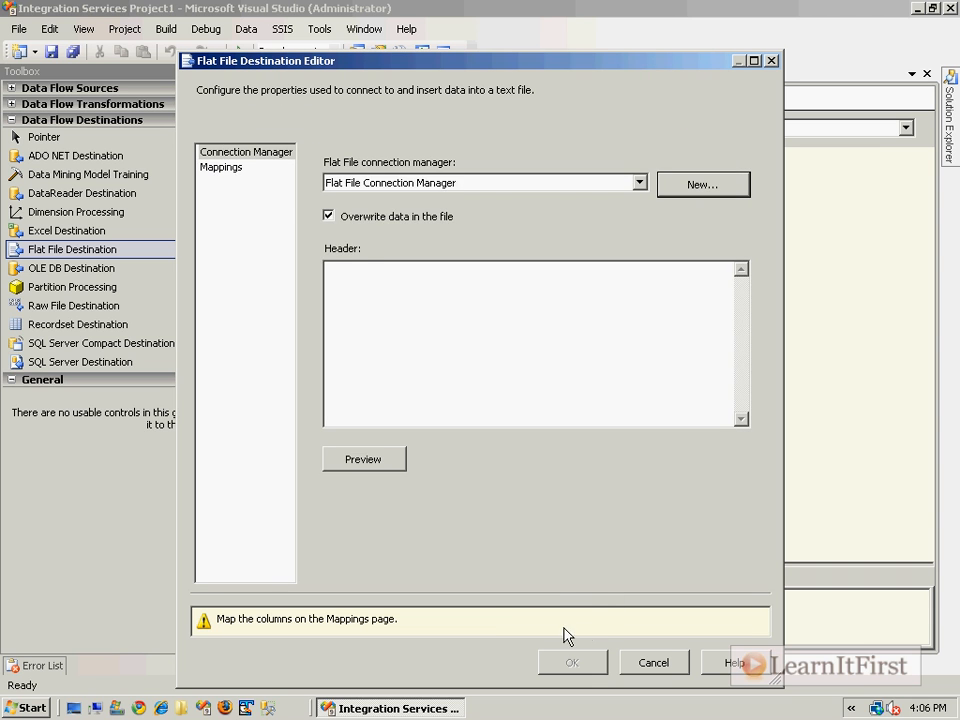
Delete the existing DepartmentID, Name and GroupName mapping lines on the Mappings page
{"action": "left_click", "coordinate": [220, 167]}
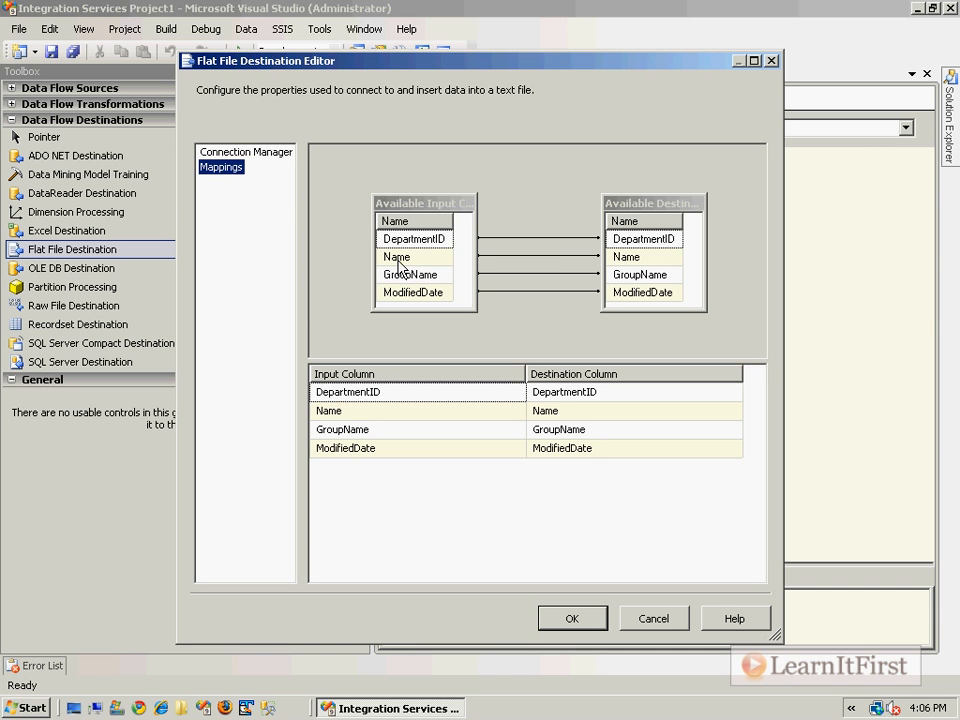
{"action": "left_click", "coordinate": [557, 239]}
{"action": "key", "text": "Delete"}
{"action": "left_click", "coordinate": [543, 256]}
{"action": "key", "text": "Delete"}
{"action": "right_click", "coordinate": [534, 272]}
{"action": "left_click", "coordinate": [527, 275]}
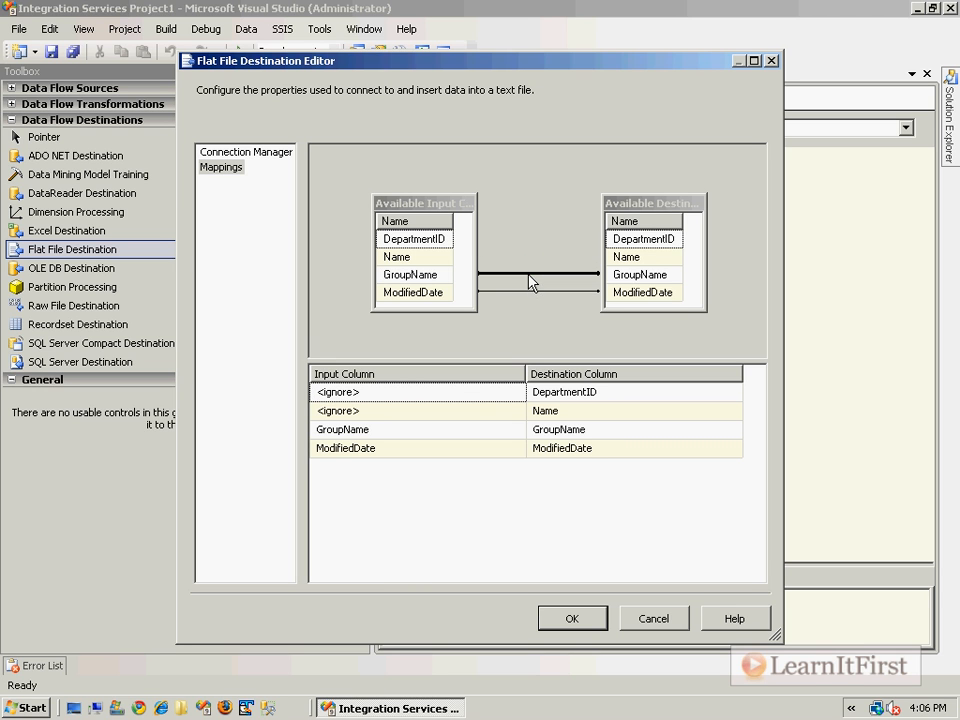
{"action": "right_click", "coordinate": [529, 283]}
{"action": "left_click", "coordinate": [557, 297]}
Map GroupName, Name and DepartmentID inputs to their matching destination columns and accept the destination
{"action": "left_click_drag", "start_coordinate": [415, 276], "coordinate": [630, 275]}
{"action": "left_click", "coordinate": [405, 262]}
{"action": "left_click_drag", "start_coordinate": [405, 262], "coordinate": [645, 257]}
{"action": "left_click", "coordinate": [440, 392]}
{"action": "left_click", "coordinate": [516, 394]}
{"action": "left_click", "coordinate": [370, 426]}
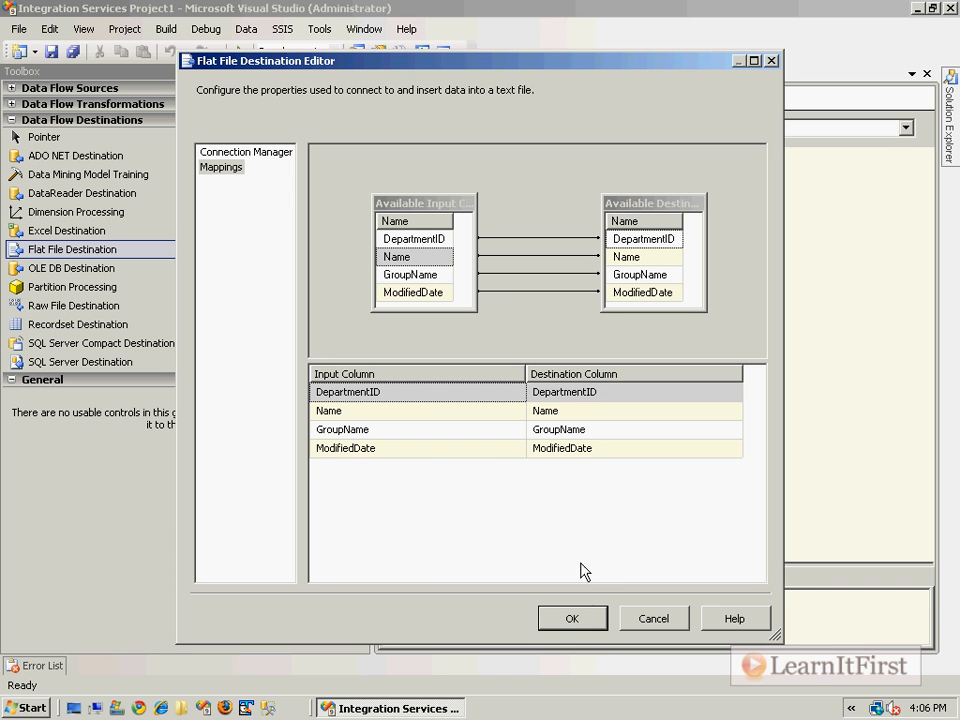
{"action": "left_click", "coordinate": [576, 617]}
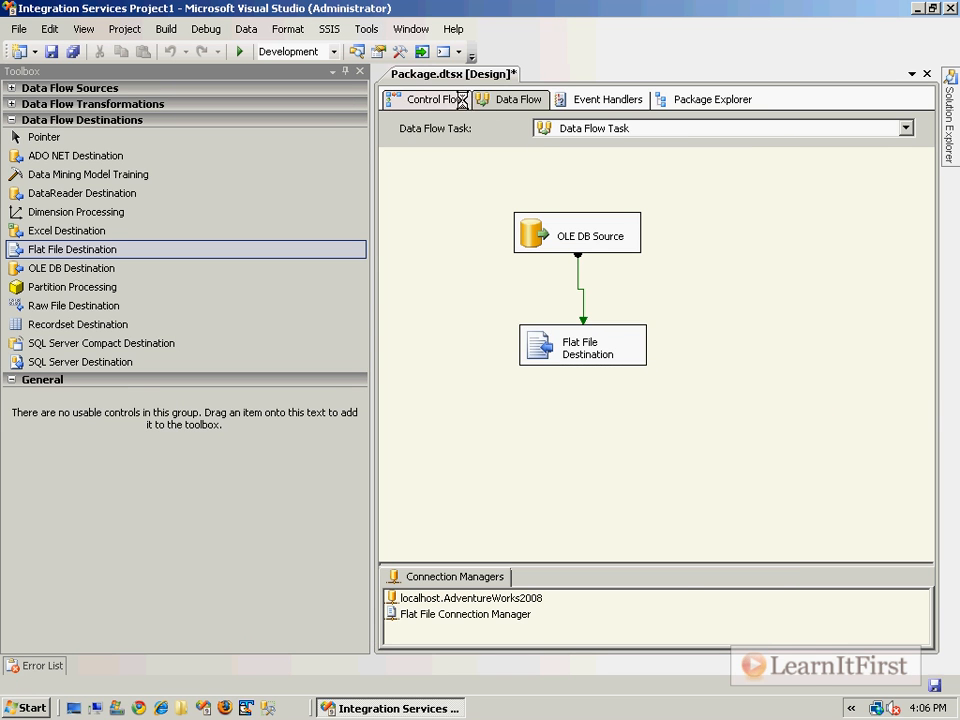
Save and run the package, then open C:\Departments.txt in a maximized Notepad window
{"action": "key", "text": "ctrl+s"}
{"action": "left_click", "coordinate": [440, 100]}
{"action": "key", "text": "F5"}
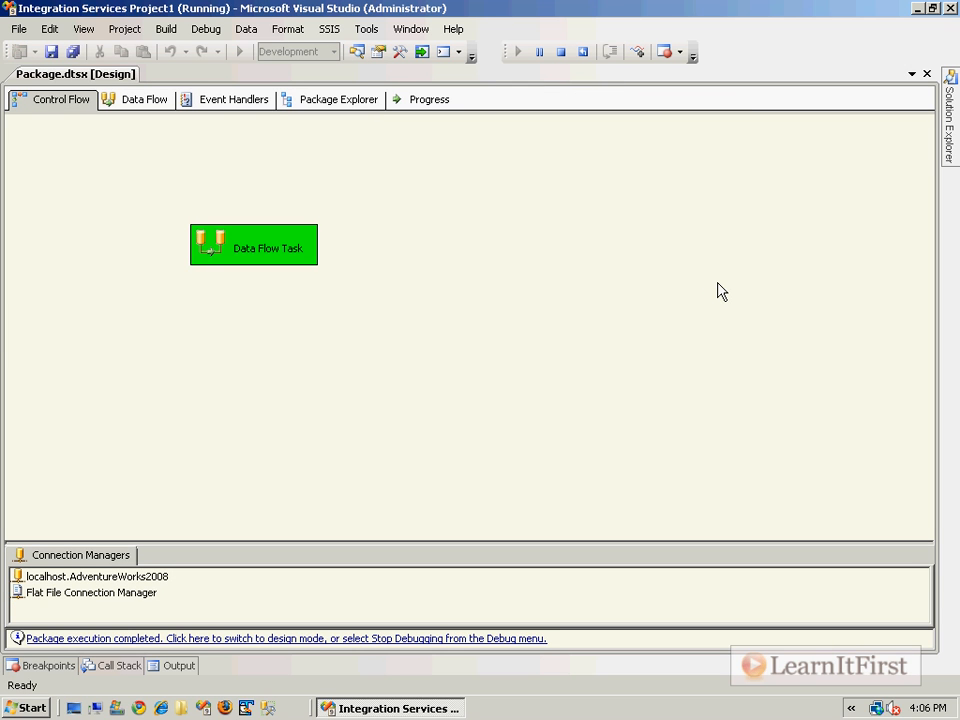
{"action": "left_click", "coordinate": [117, 709]}
{"action": "double_click", "coordinate": [531, 259]}
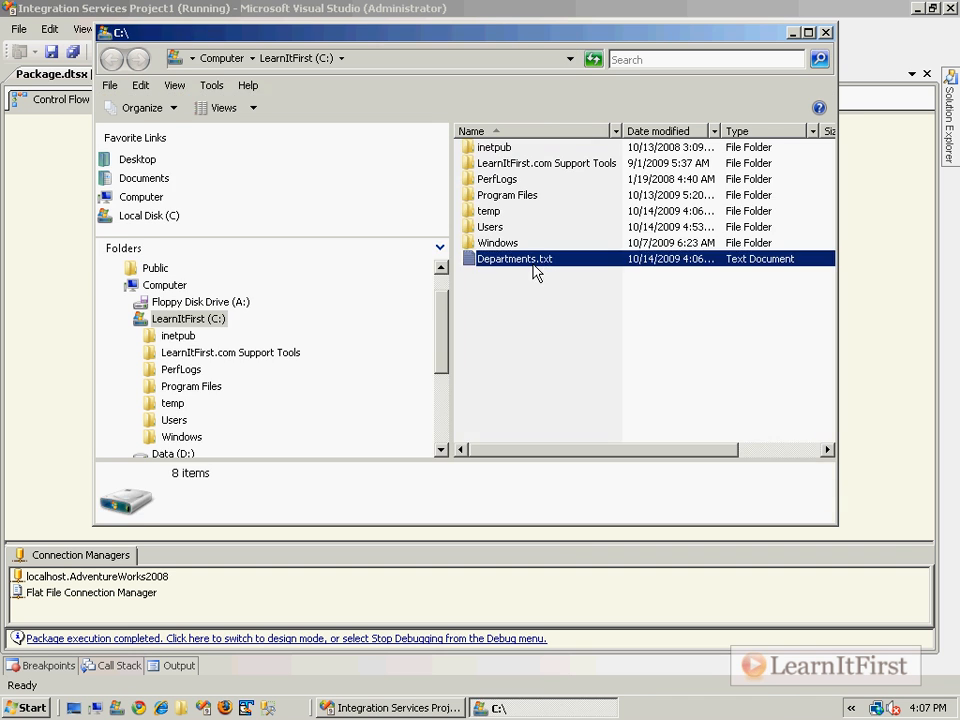
{"action": "left_click", "coordinate": [857, 157]}
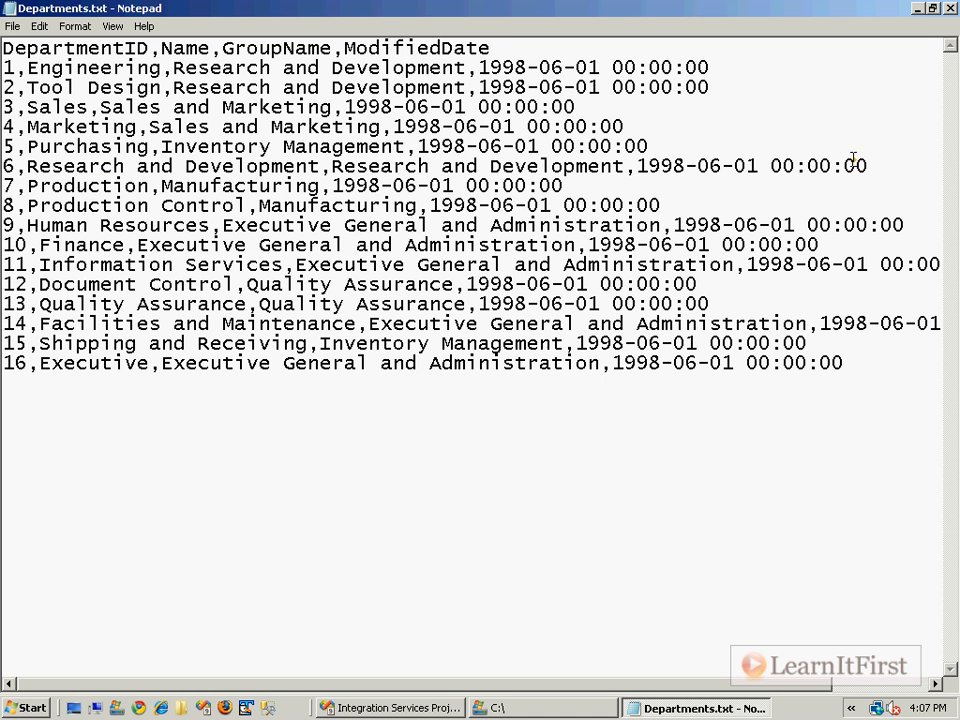
{"action": "left_click_drag", "start_coordinate": [498, 47], "coordinate": [4, 44]}
{"action": "double_click", "coordinate": [21, 66]}
{"action": "left_click_drag", "start_coordinate": [465, 69], "coordinate": [476, 70]}
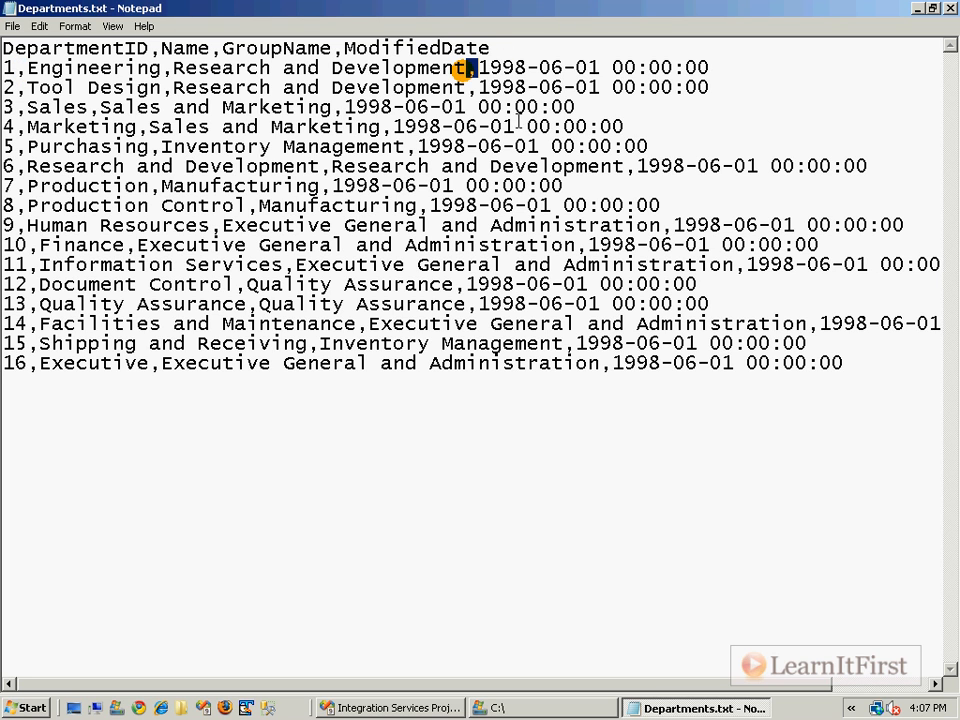